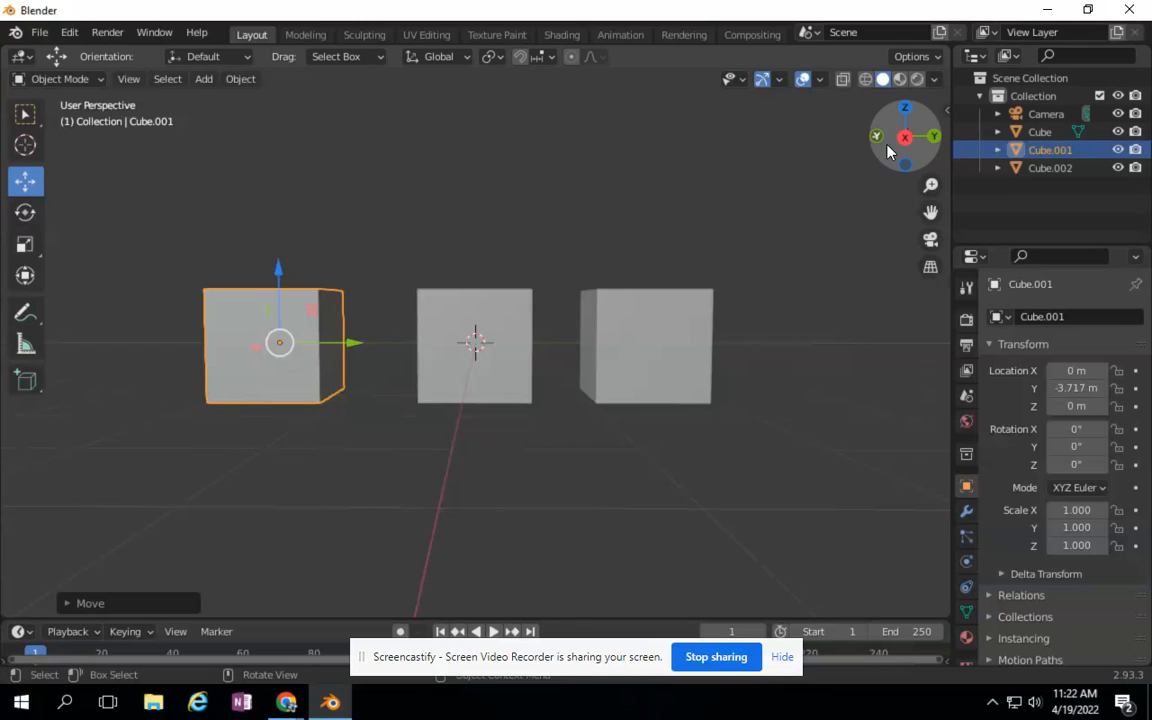
Move Cube.001 along the Y axis to about -3.35 m, closer to the middle cube
{"action": "mouse_move", "coordinate": [892, 149]}
{"action": "left_mouse_down"}
{"action": "mouse_move", "coordinate": [897, 237]}
{"action": "mouse_move", "coordinate": [743, 165]}
{"action": "mouse_move", "coordinate": [10, 163]}
{"action": "mouse_move", "coordinate": [905, 141]}
{"action": "left_mouse_up"}
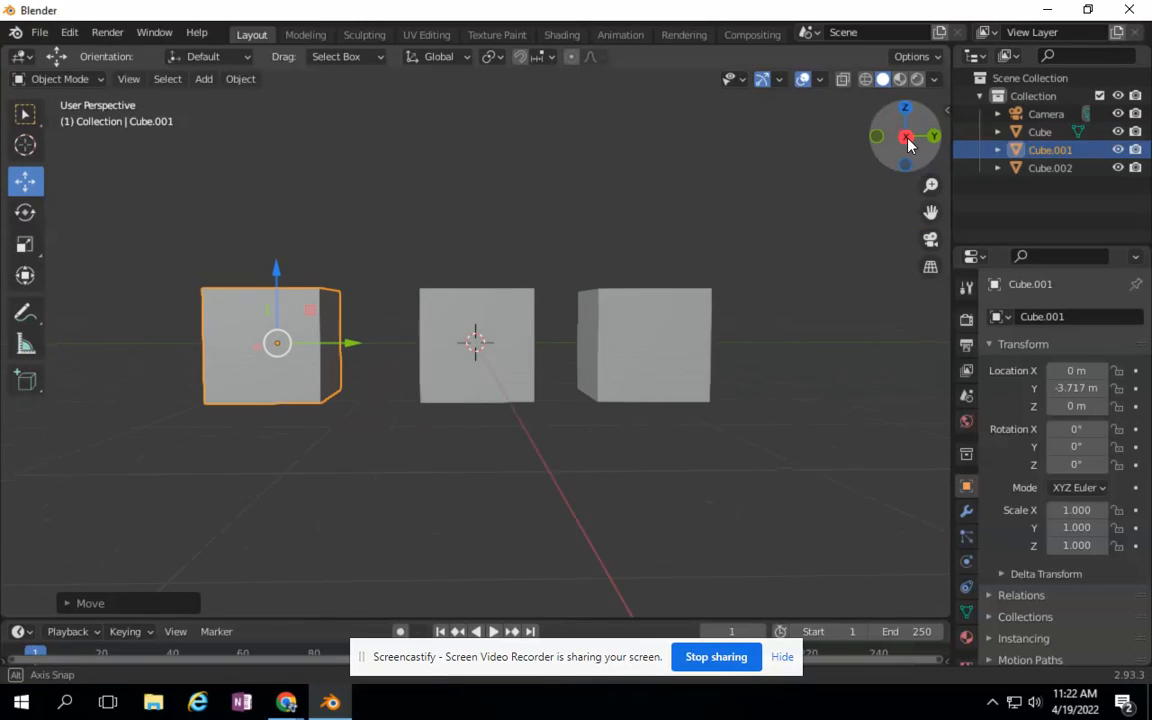
{"action": "left_click_drag", "start_coordinate": [354, 342], "coordinate": [368, 344]}
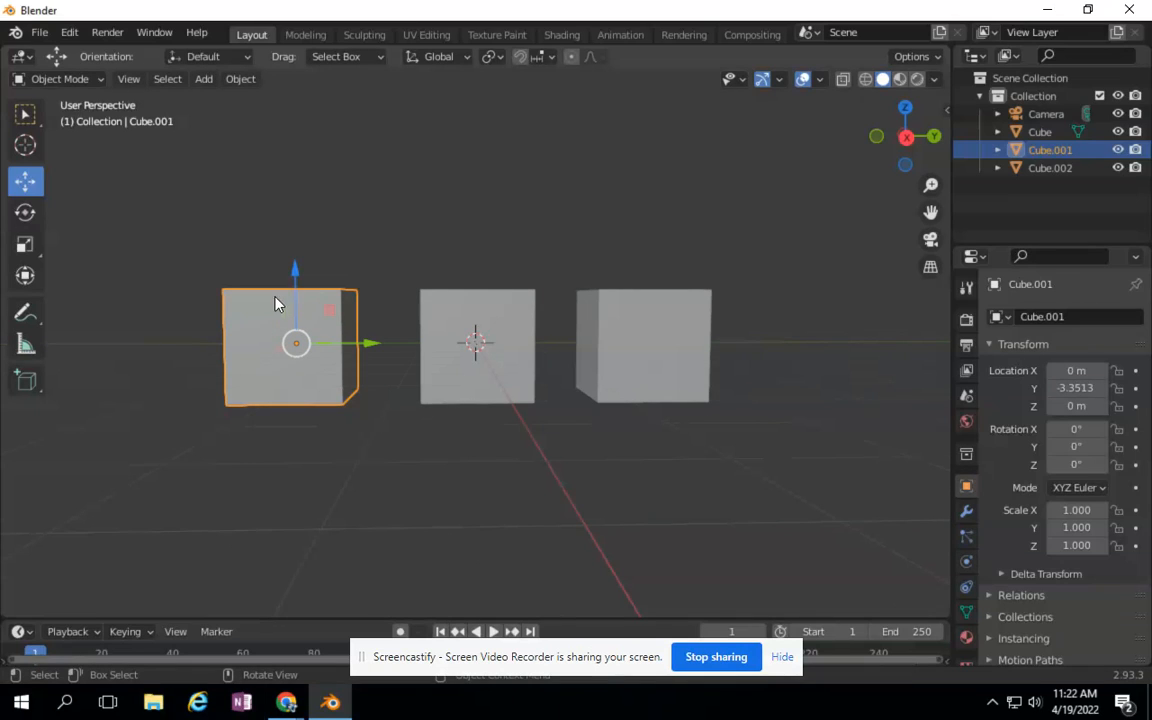
Cut a sideways V across the front face of Cube.001 with the Knife tool in vertex select mode, and return to Object Mode
{"action": "left_click", "coordinate": [60, 78]}
{"action": "left_click", "coordinate": [30, 116]}
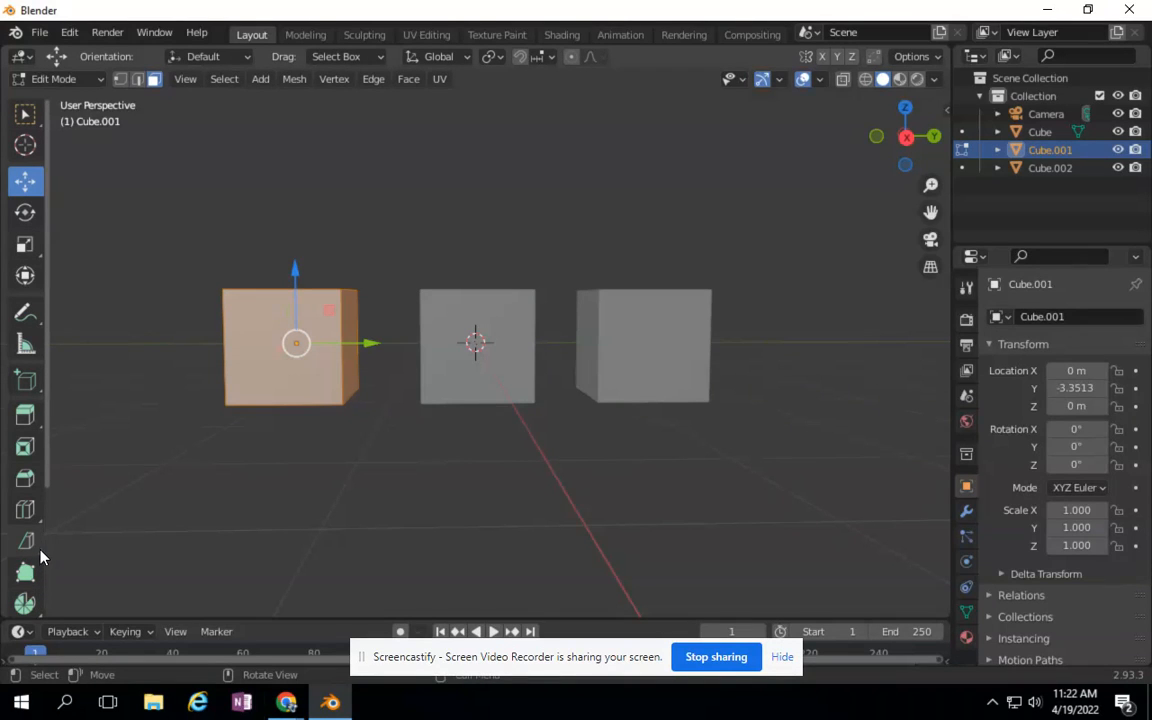
{"action": "mouse_move", "coordinate": [33, 549]}
{"action": "left_mouse_down"}
{"action": "mouse_move", "coordinate": [36, 580]}
{"action": "mouse_move", "coordinate": [38, 548]}
{"action": "mouse_move", "coordinate": [27, 556]}
{"action": "left_mouse_up"}
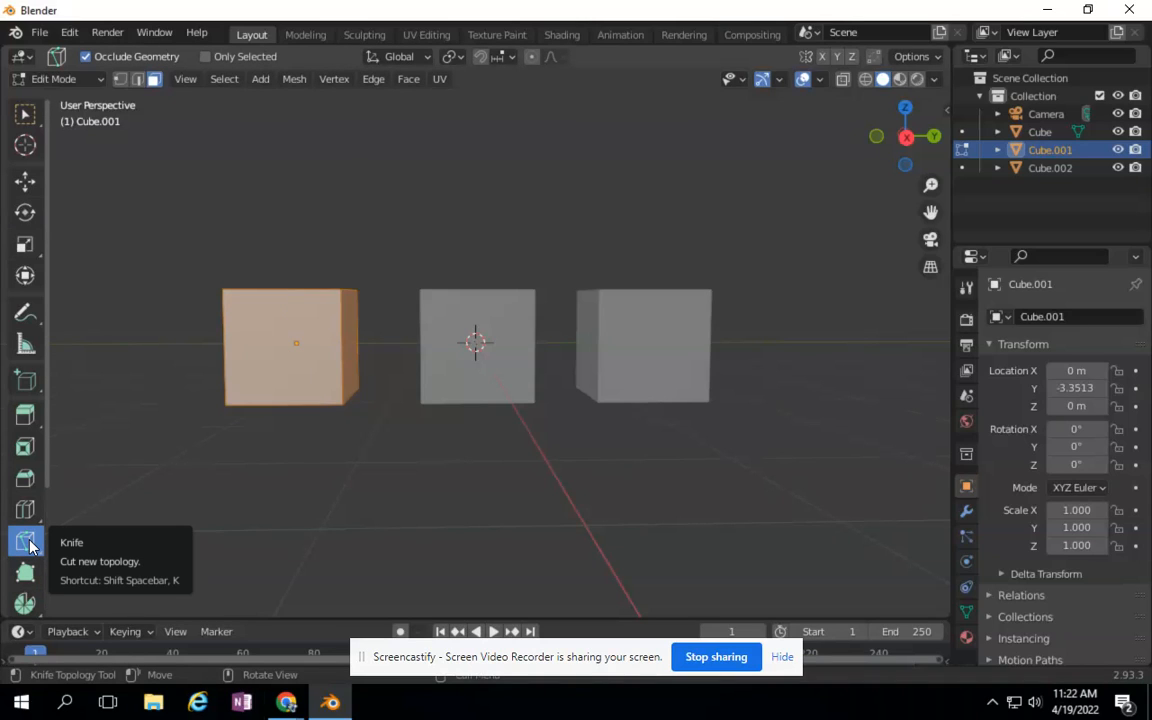
{"action": "left_click", "coordinate": [120, 80]}
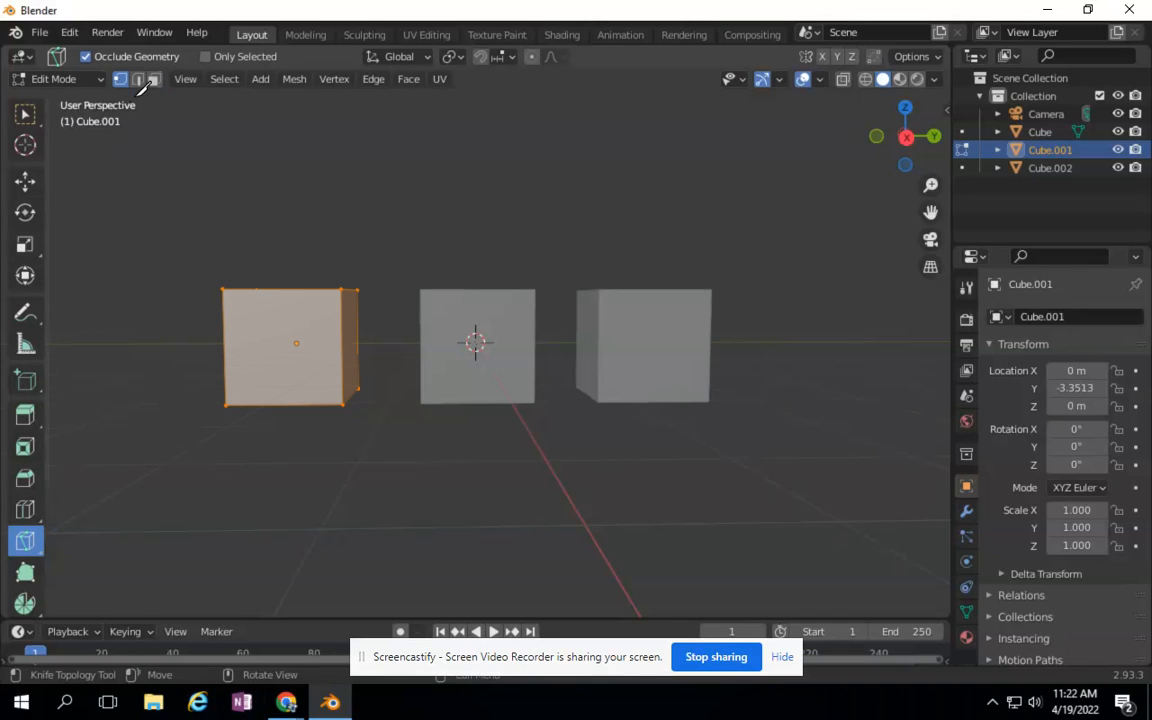
{"action": "left_click", "coordinate": [225, 309]}
{"action": "left_click", "coordinate": [341, 345]}
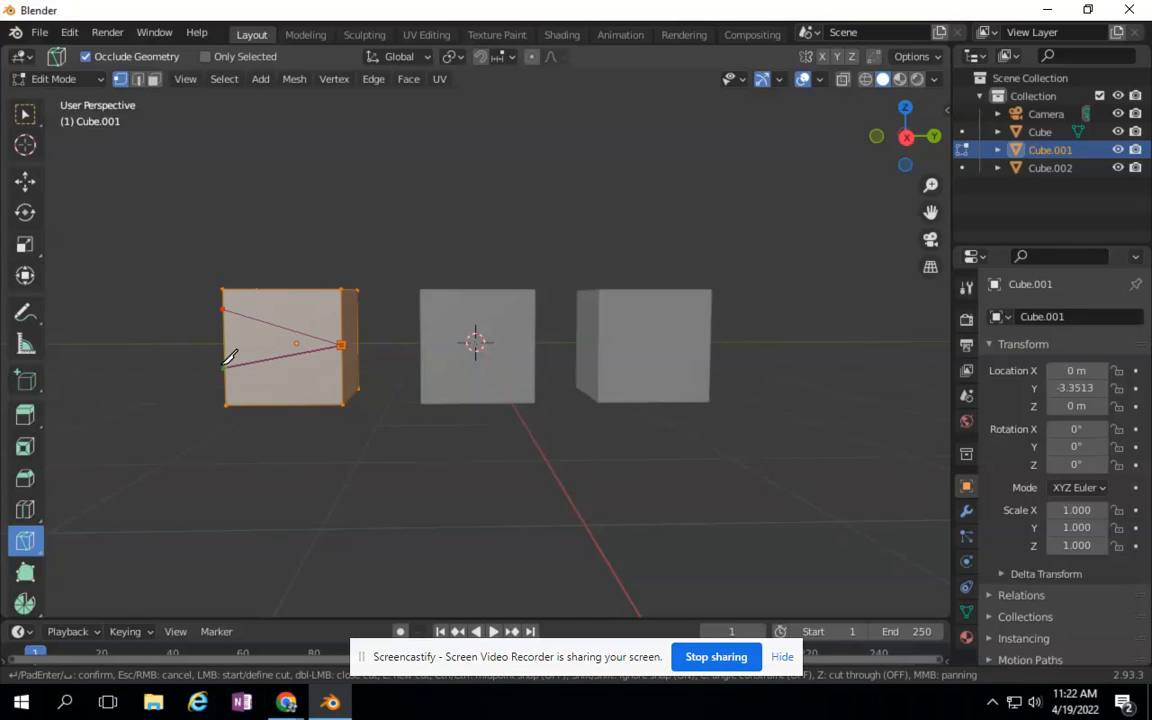
{"action": "left_click", "coordinate": [225, 369]}
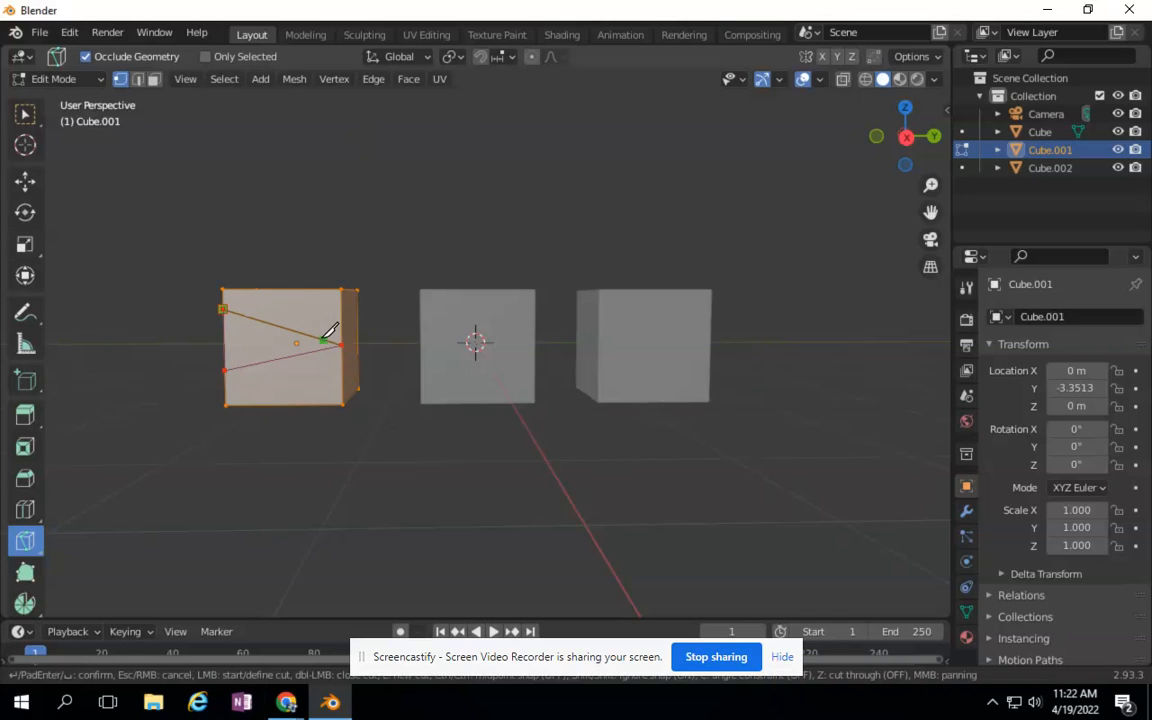
{"action": "key", "text": "Return"}
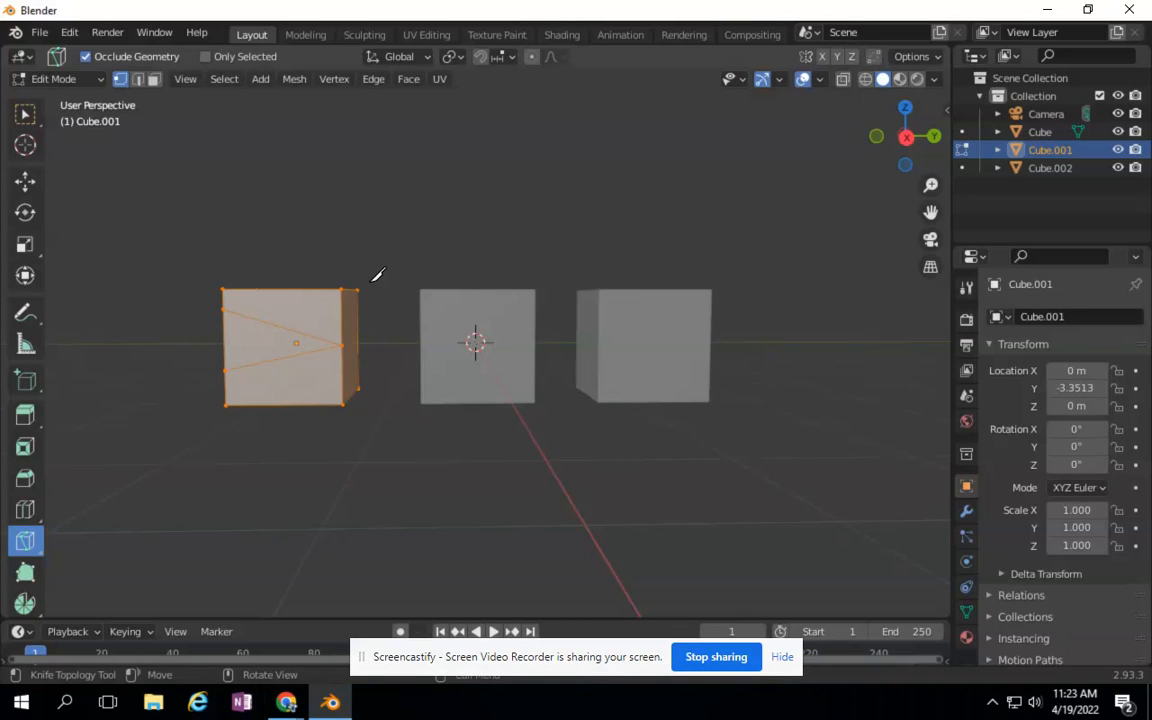
{"action": "left_click", "coordinate": [38, 78]}
{"action": "left_click", "coordinate": [70, 100]}
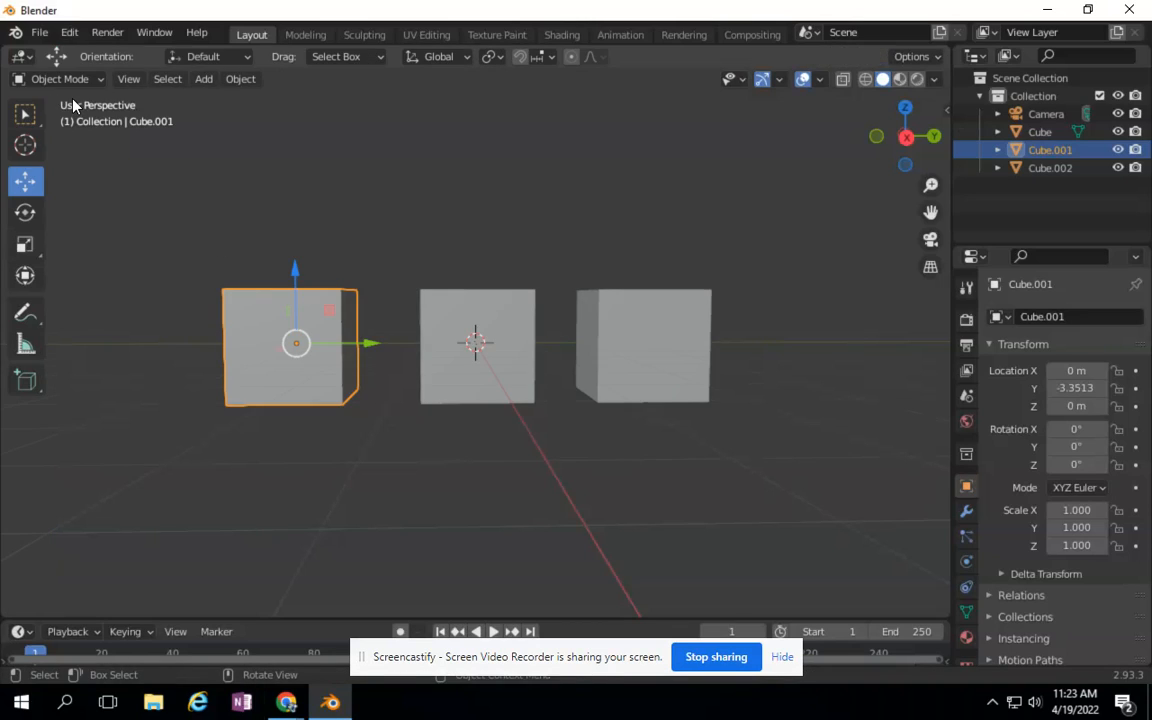
Delete the face section above the knife cut on the front of Cube.001 and return to Object Mode
{"action": "left_click", "coordinate": [62, 78]}
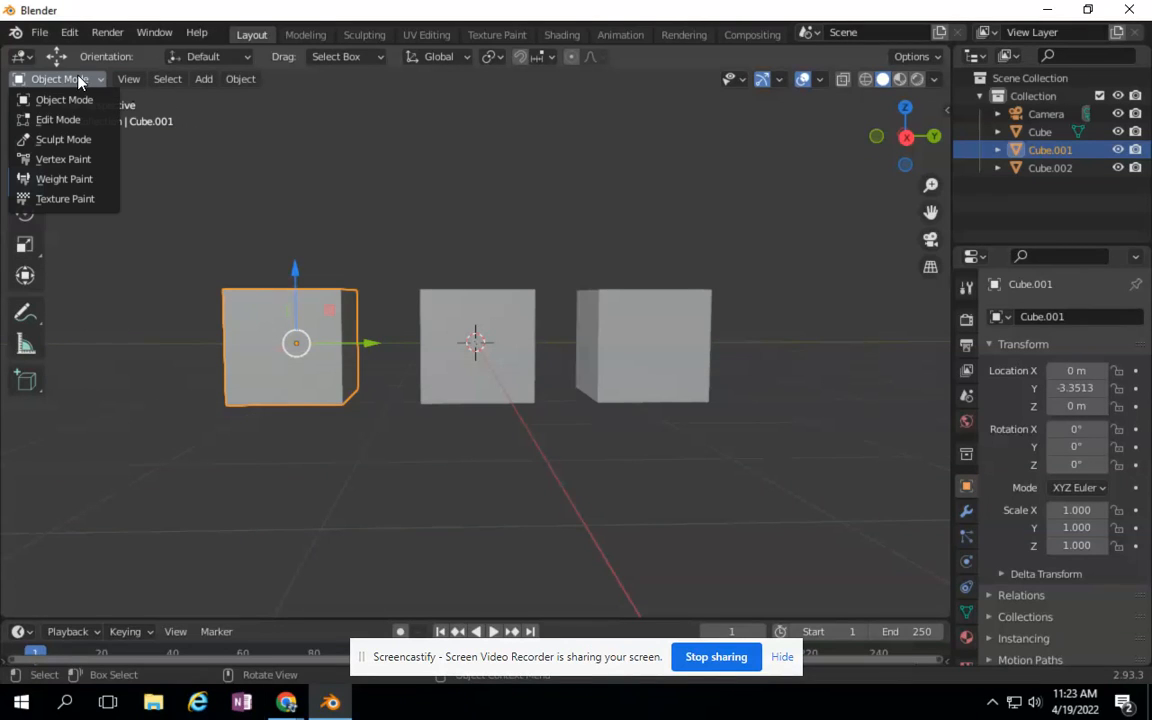
{"action": "left_click", "coordinate": [58, 119]}
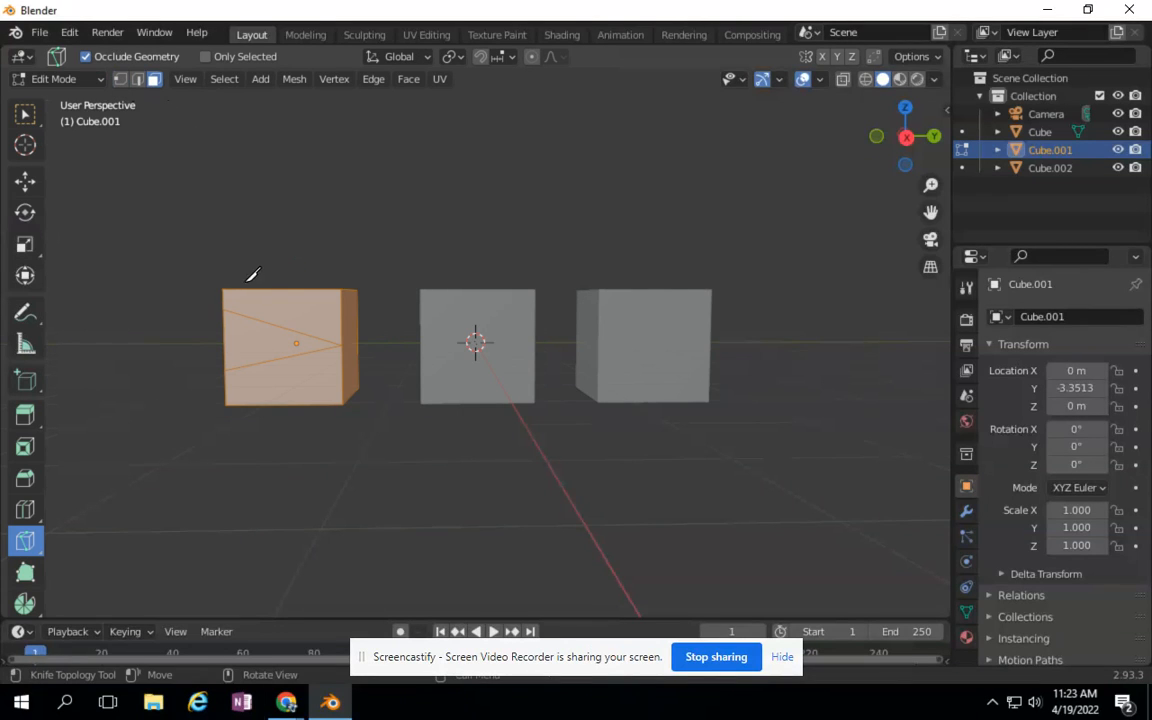
{"action": "key", "text": "w"}
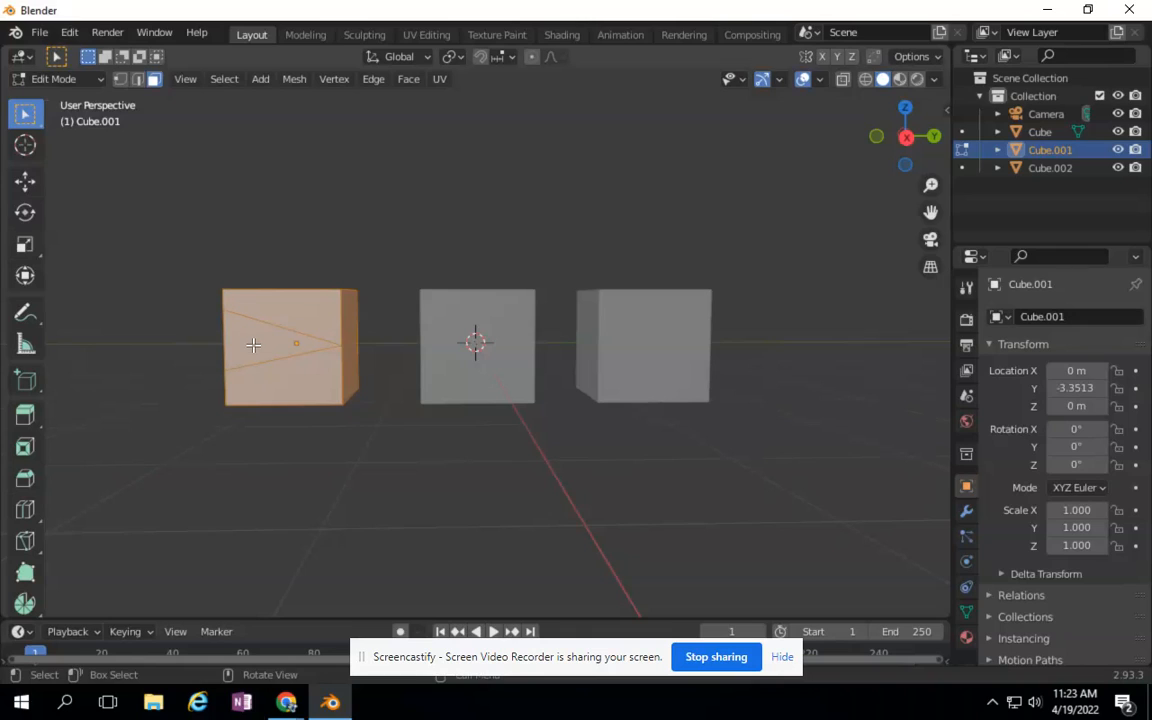
{"action": "left_click", "coordinate": [310, 304]}
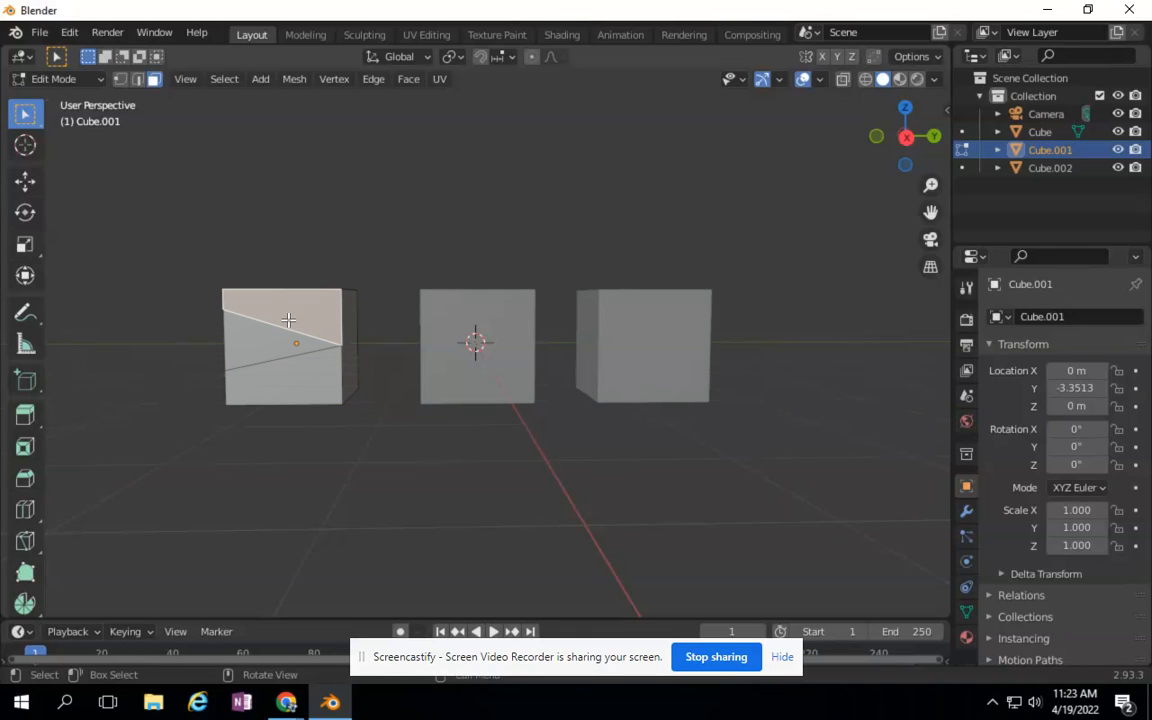
{"action": "key", "text": "x"}
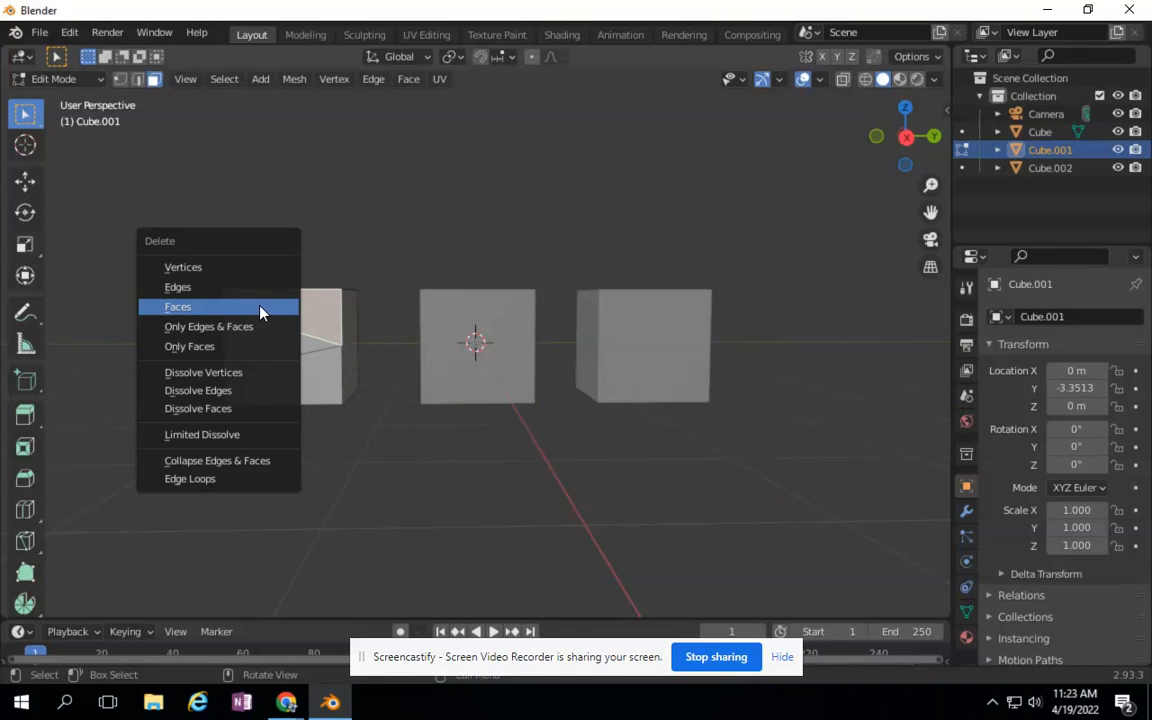
{"action": "left_click", "coordinate": [260, 310]}
{"action": "mouse_move", "coordinate": [905, 136]}
{"action": "left_mouse_down"}
{"action": "mouse_move", "coordinate": [823, 206]}
{"action": "mouse_move", "coordinate": [806, 237]}
{"action": "mouse_move", "coordinate": [887, 255]}
{"action": "mouse_move", "coordinate": [918, 599]}
{"action": "mouse_move", "coordinate": [847, 193]}
{"action": "mouse_move", "coordinate": [836, 260]}
{"action": "mouse_move", "coordinate": [771, 275]}
{"action": "mouse_move", "coordinate": [892, 316]}
{"action": "mouse_move", "coordinate": [906, 140]}
{"action": "mouse_move", "coordinate": [903, 168]}
{"action": "mouse_move", "coordinate": [900, 141]}
{"action": "mouse_move", "coordinate": [902, 150]}
{"action": "left_mouse_up"}
{"action": "left_click", "coordinate": [81, 84]}
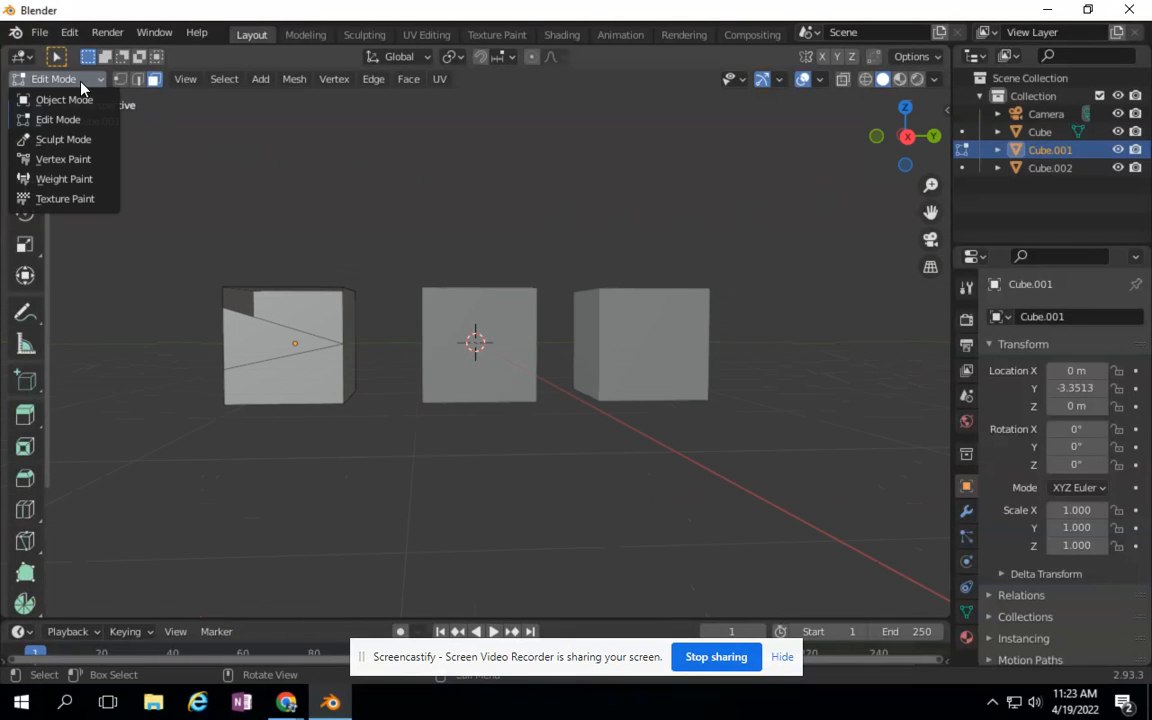
{"action": "left_click", "coordinate": [74, 99]}
Bisect the middle cube with a vertical cut through its centre in Edit Mode and adjust the cutting plane slightly
{"action": "left_click", "coordinate": [449, 293]}
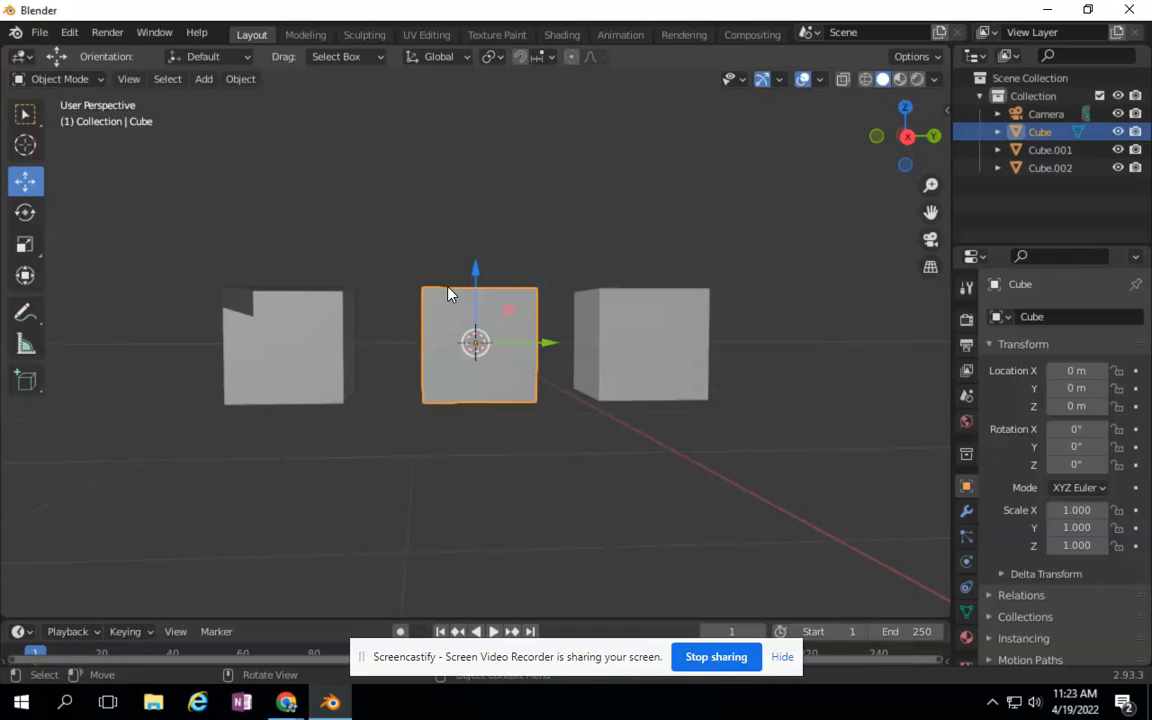
{"action": "left_click", "coordinate": [60, 82]}
{"action": "left_click", "coordinate": [46, 119]}
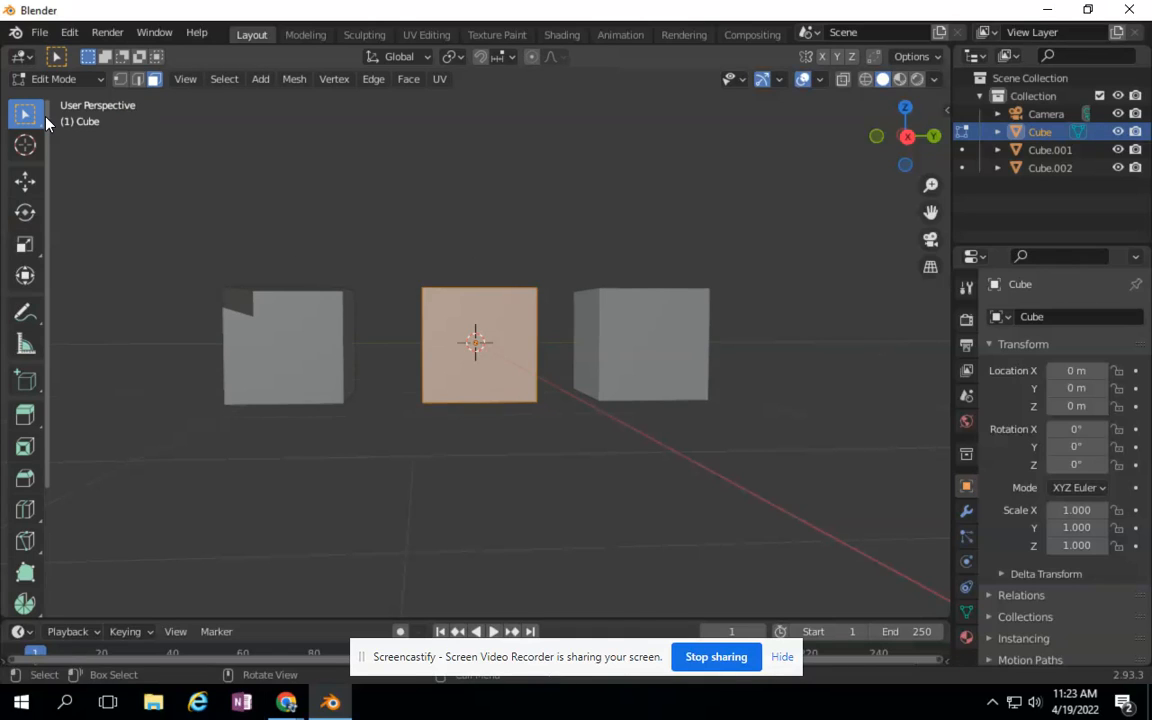
{"action": "left_click", "coordinate": [23, 546]}
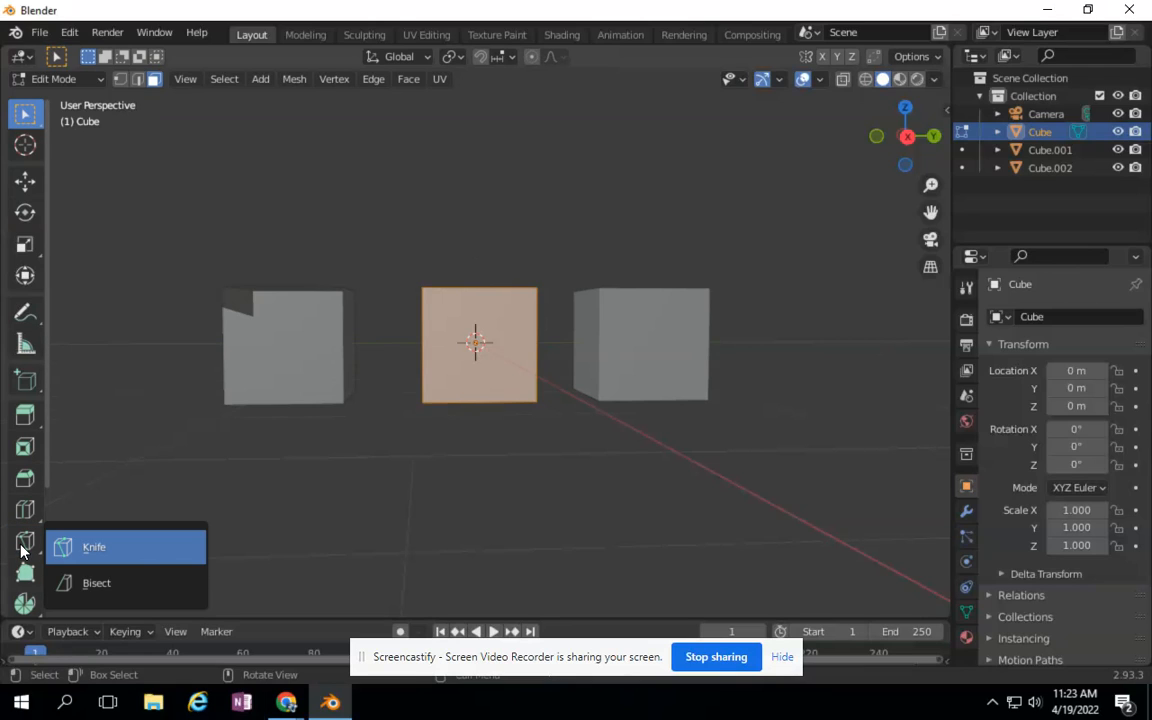
{"action": "left_click", "coordinate": [93, 592]}
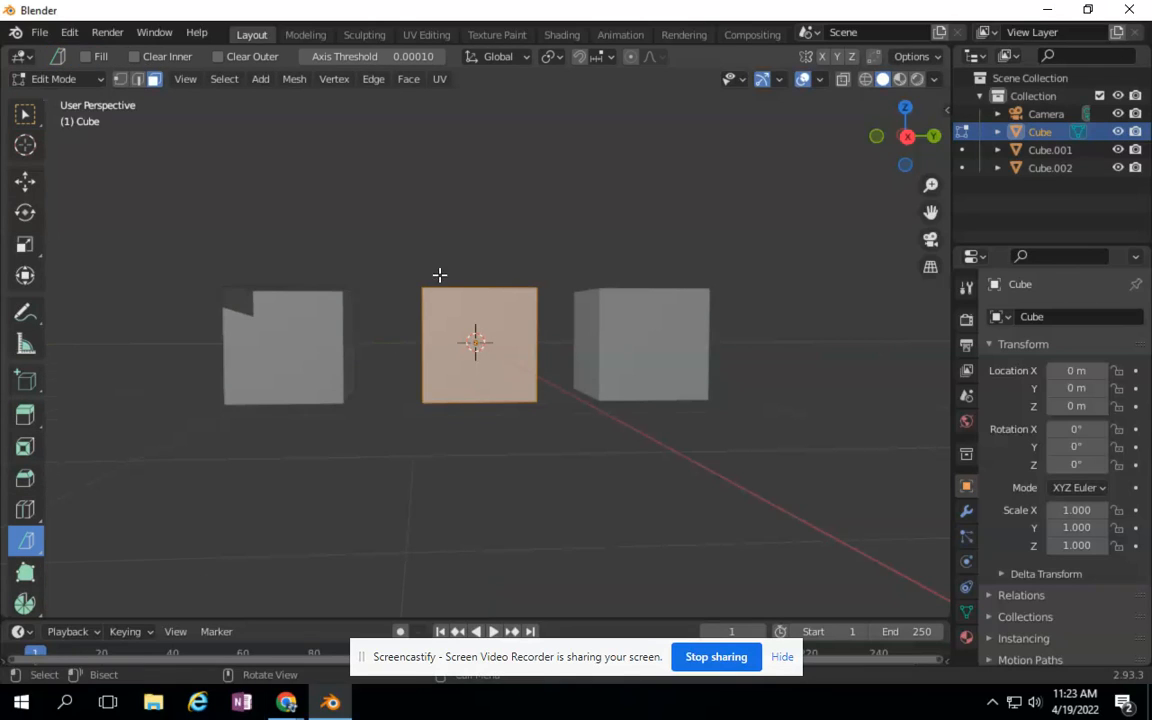
{"action": "left_click_drag", "start_coordinate": [476, 232], "coordinate": [472, 480]}
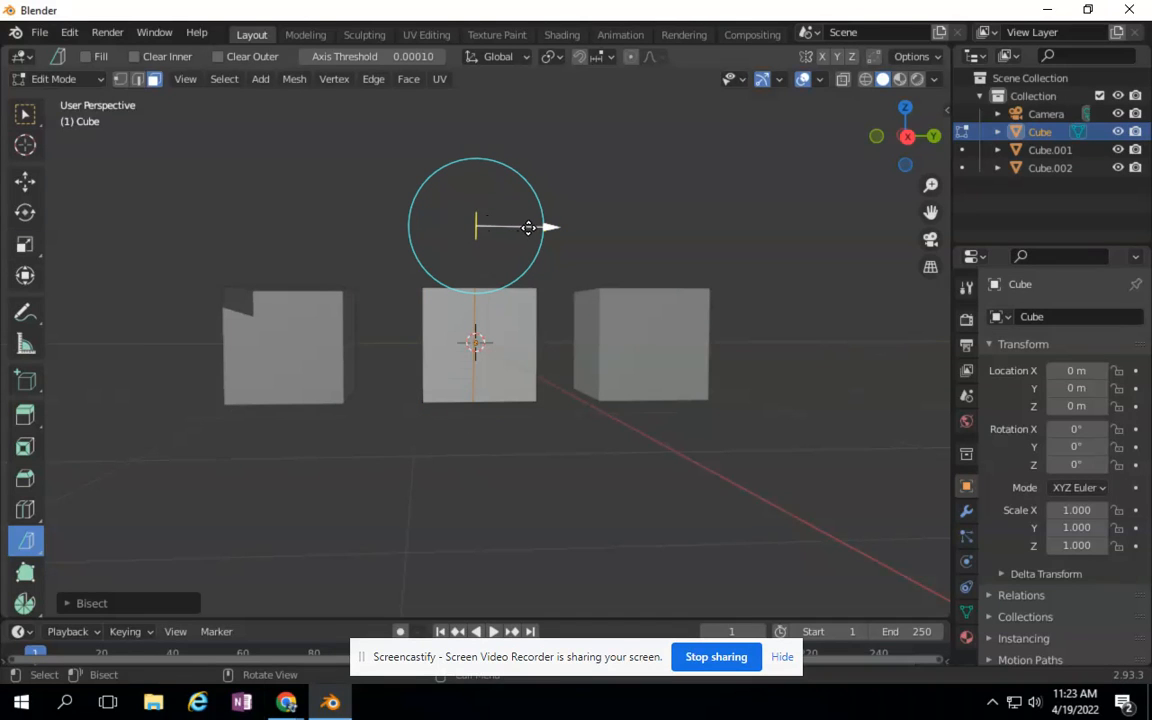
{"action": "left_click_drag", "start_coordinate": [532, 229], "coordinate": [537, 256]}
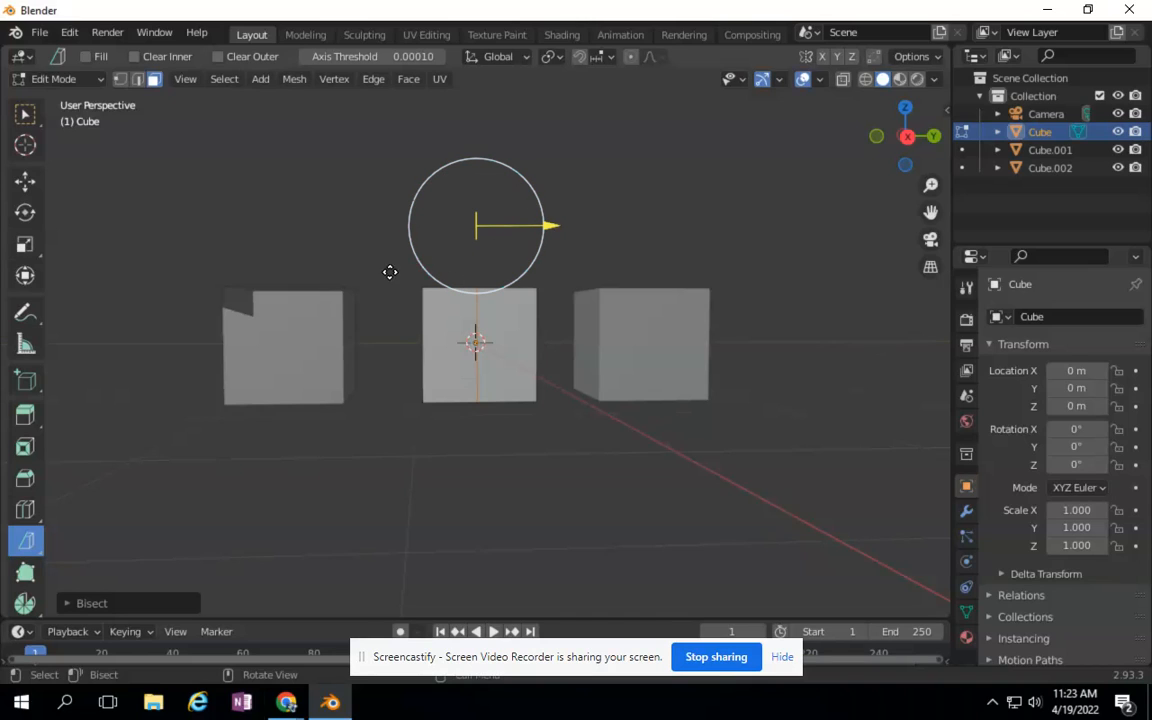
Set the bisect's Plane Point X to -0.501 m and Plane Normal X to 0.084
{"action": "left_click", "coordinate": [68, 604]}
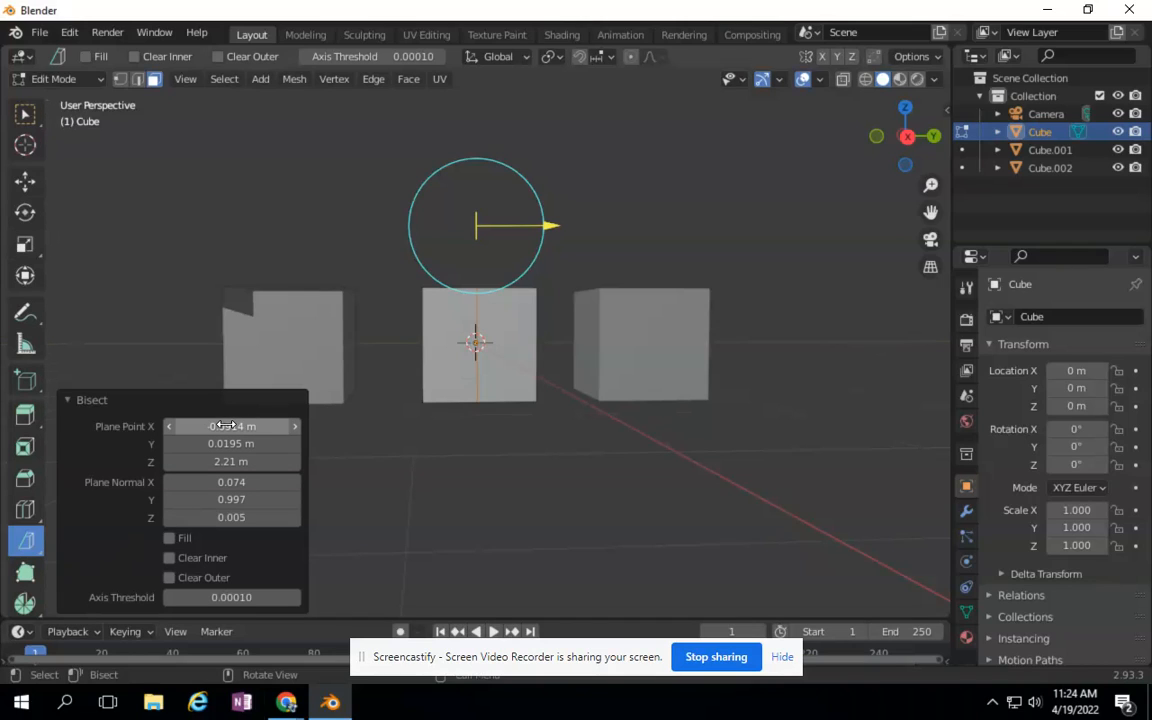
{"action": "left_click_drag", "start_coordinate": [225, 426], "coordinate": [205, 427]}
{"action": "mouse_move", "coordinate": [226, 482]}
{"action": "left_mouse_down"}
{"action": "mouse_move", "coordinate": [257, 491]}
{"action": "mouse_move", "coordinate": [215, 491]}
{"action": "mouse_move", "coordinate": [236, 495]}
{"action": "left_mouse_up"}
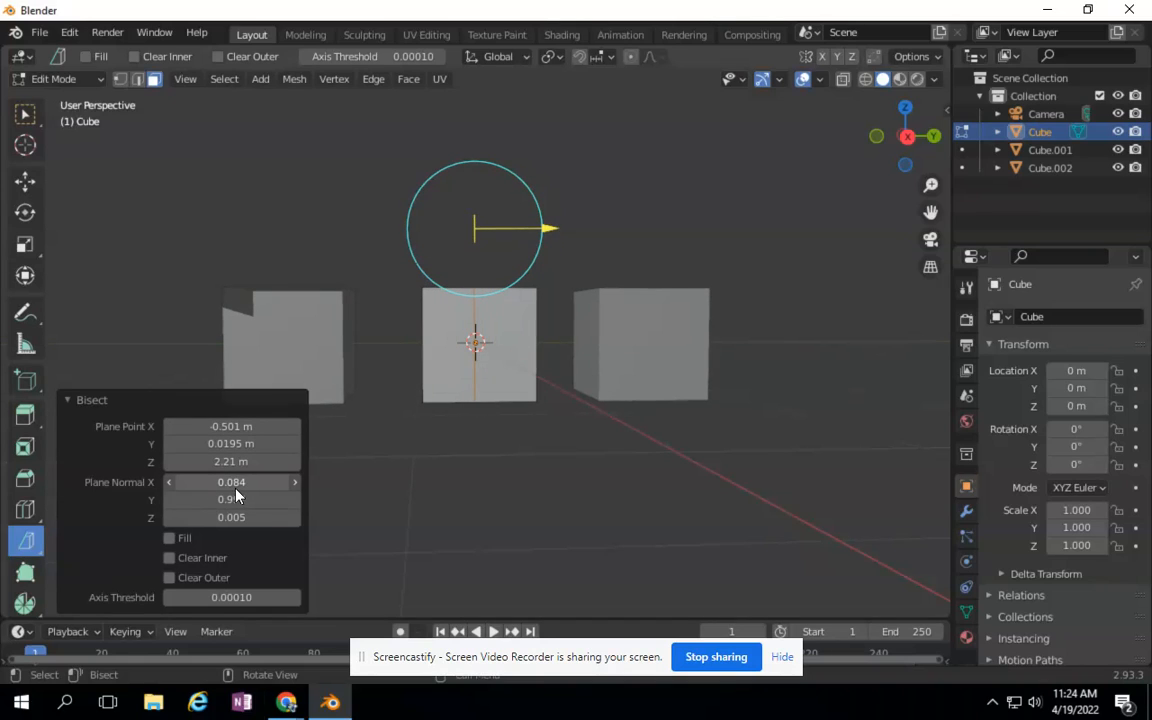
Try the middle cube's bisect with Clear Inner and Fill enabled, and turn both options off again
{"action": "left_click", "coordinate": [170, 559]}
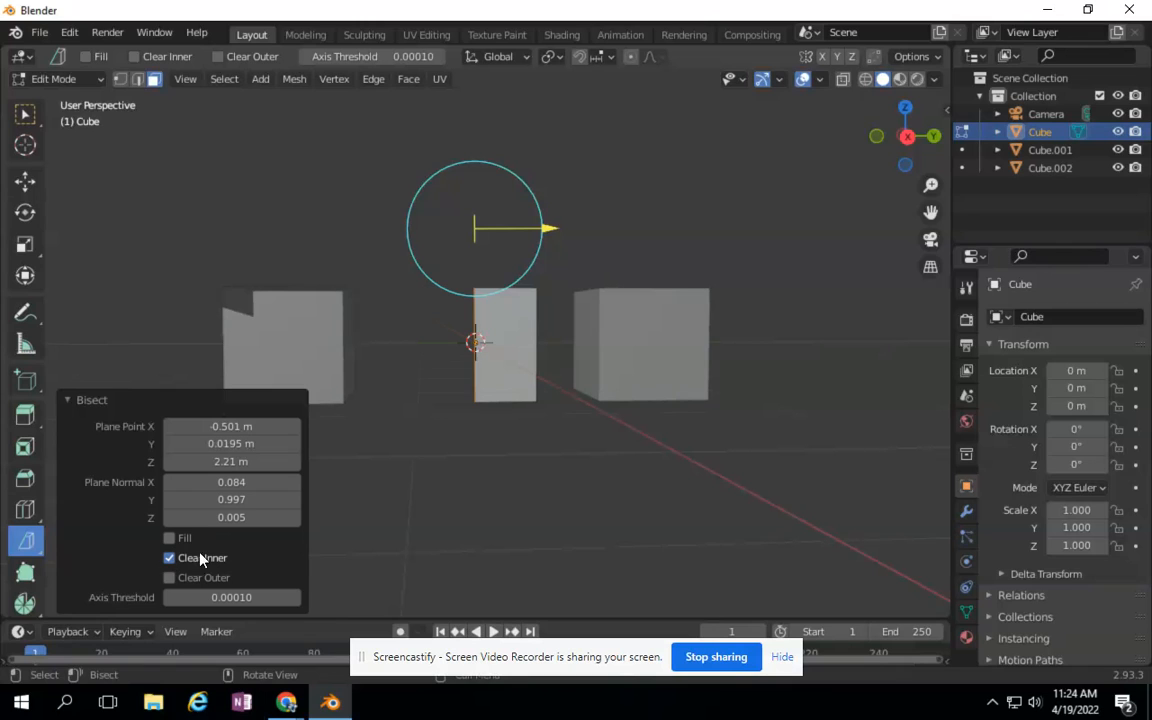
{"action": "left_click_drag", "start_coordinate": [905, 172], "coordinate": [930, 180]}
{"action": "left_click", "coordinate": [170, 538]}
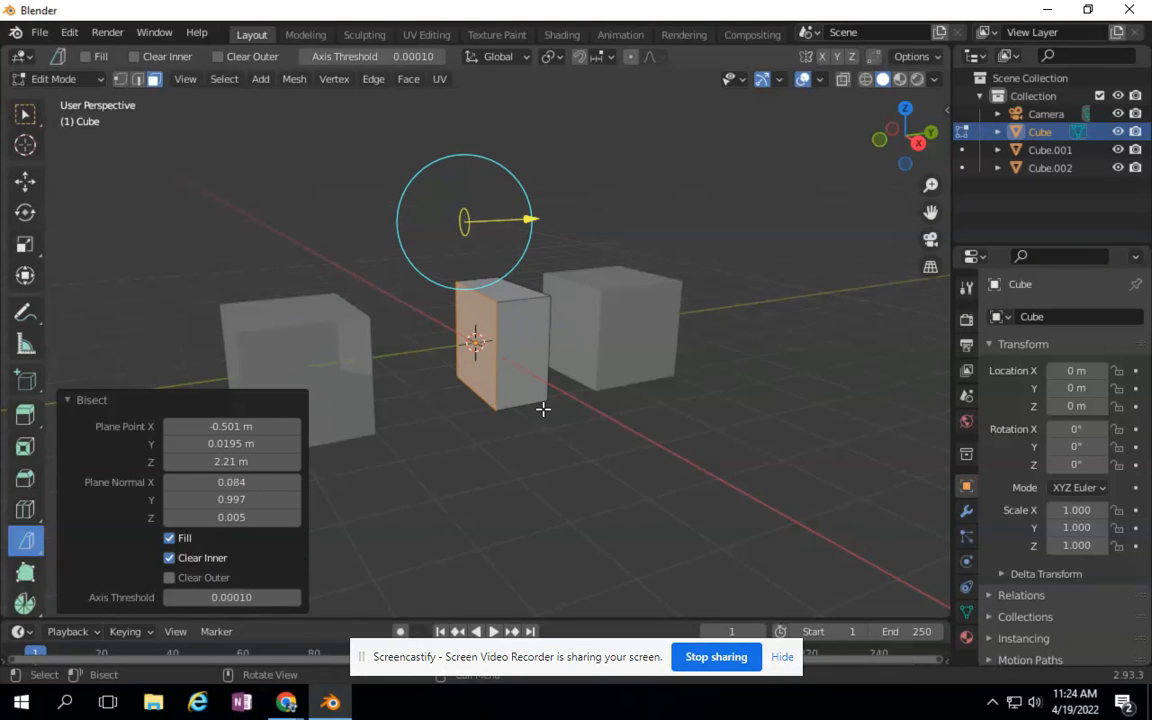
{"action": "left_click", "coordinate": [169, 538]}
{"action": "left_click", "coordinate": [170, 558]}
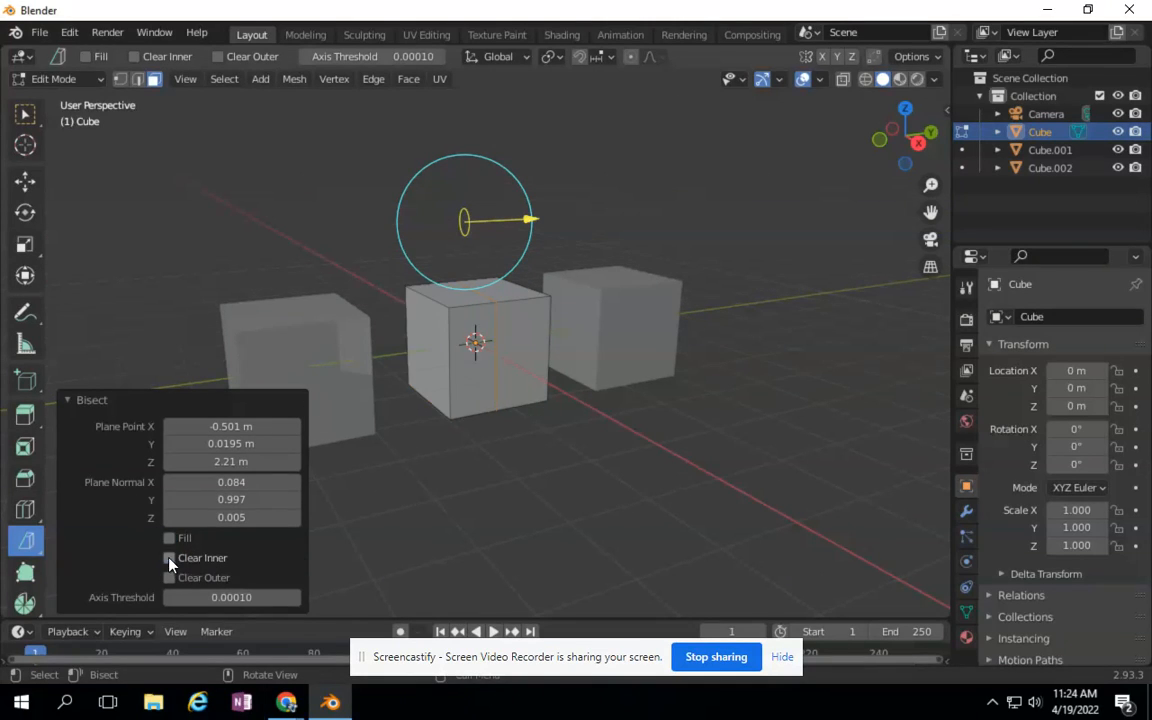
Enable Clear Outer for the middle cube's bisect, try Fill but leave it off, and return to Object Mode
{"action": "left_click", "coordinate": [170, 578]}
{"action": "left_click_drag", "start_coordinate": [905, 140], "coordinate": [522, 352]}
{"action": "left_click", "coordinate": [170, 539]}
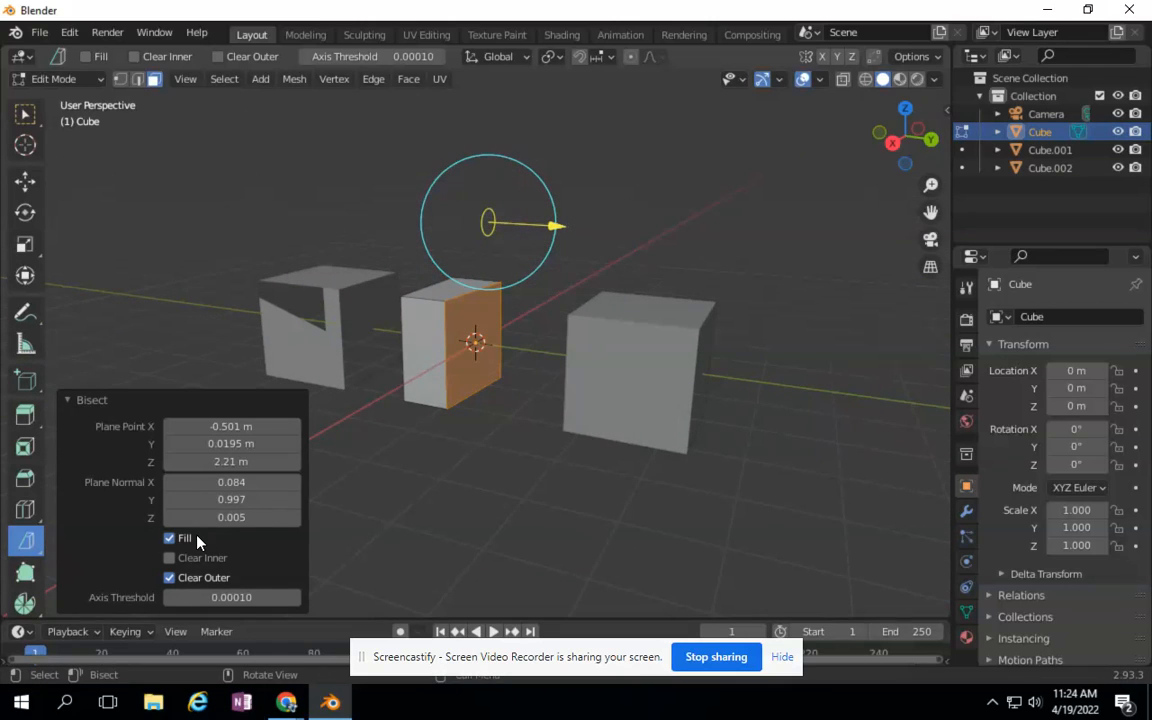
{"action": "left_click", "coordinate": [169, 538]}
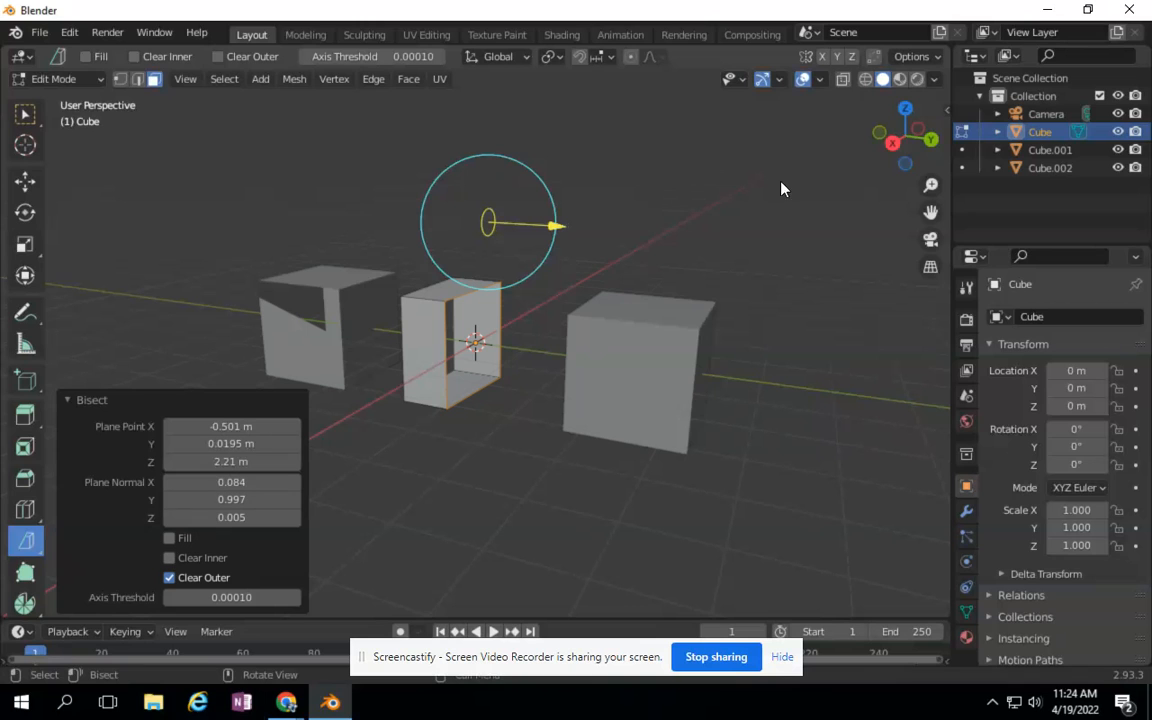
{"action": "left_click_drag", "start_coordinate": [903, 140], "coordinate": [40, 108]}
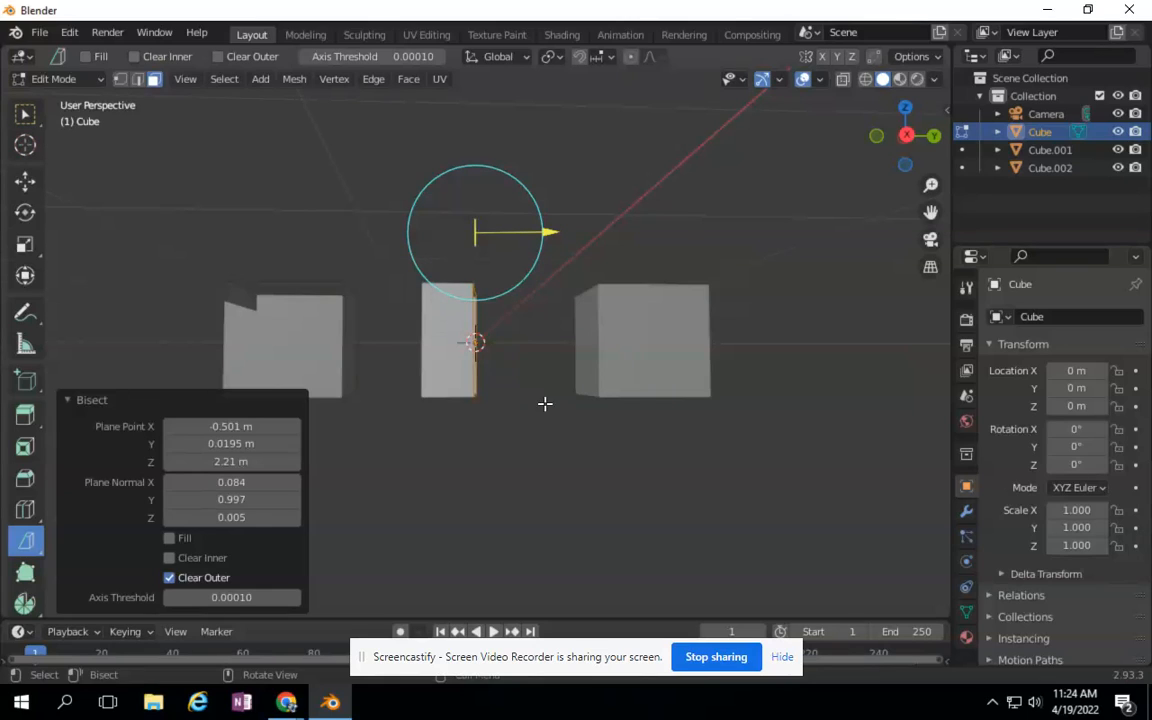
{"action": "left_click", "coordinate": [906, 135]}
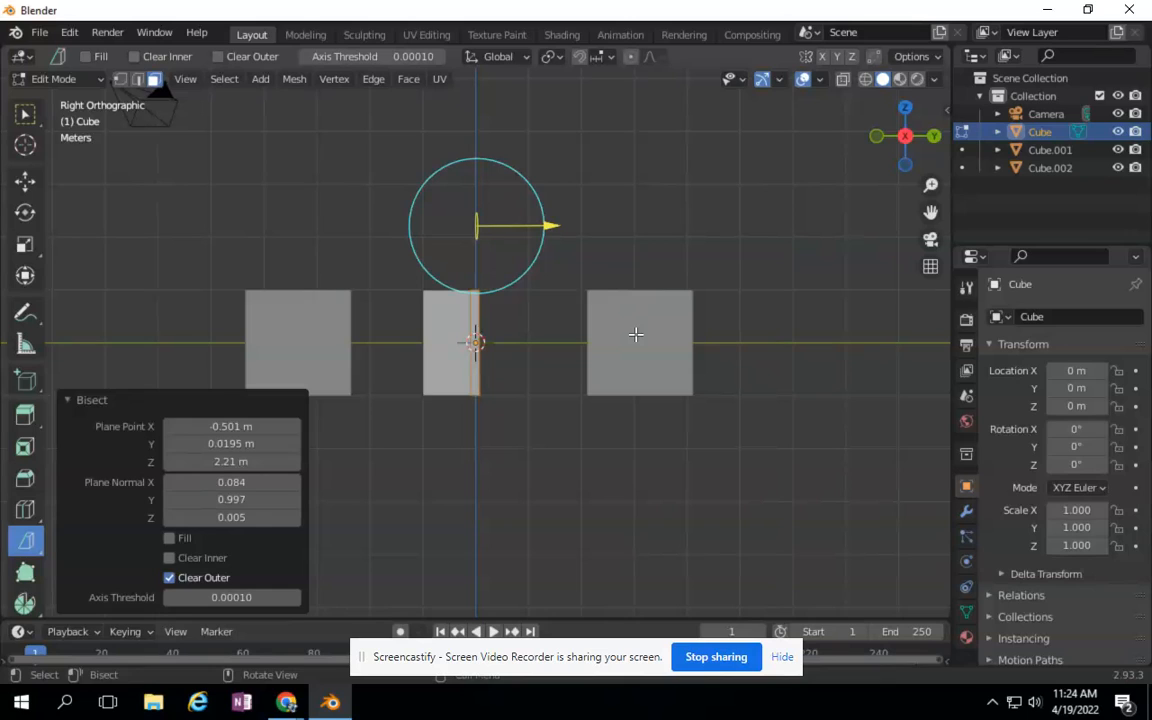
{"action": "left_click", "coordinate": [49, 80]}
{"action": "left_click", "coordinate": [46, 66]}
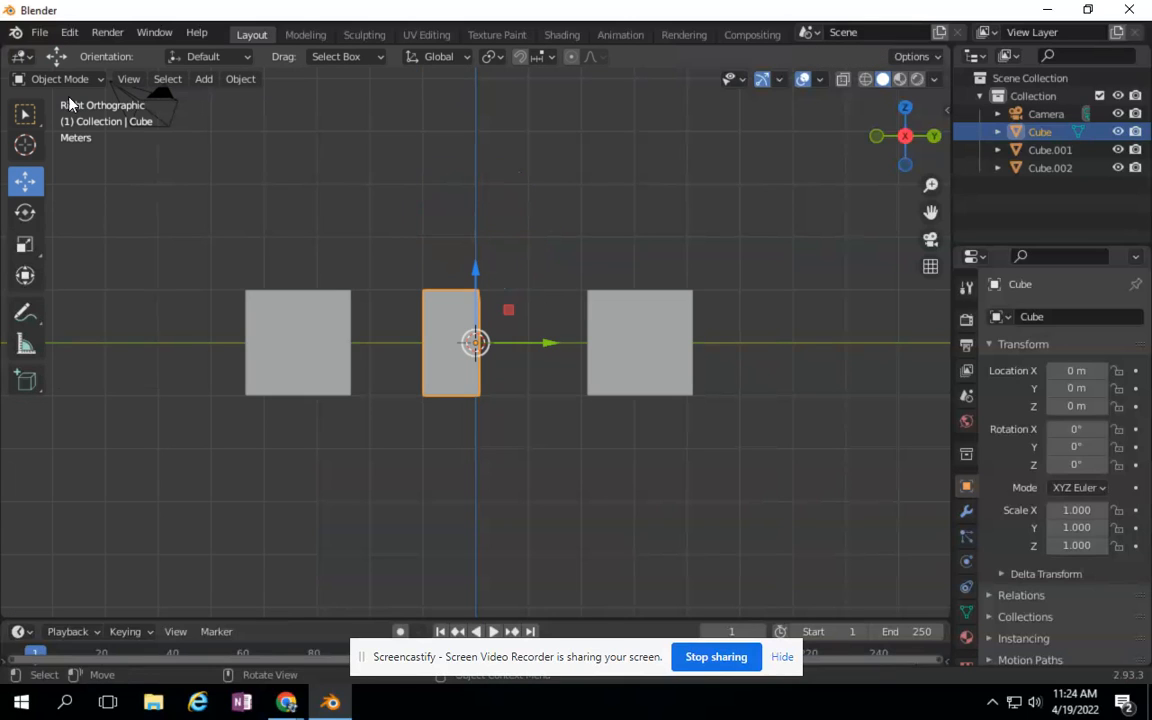
Bisect Cube.002 with a vertical cut near its centre in Edit Mode
{"action": "left_click", "coordinate": [621, 329]}
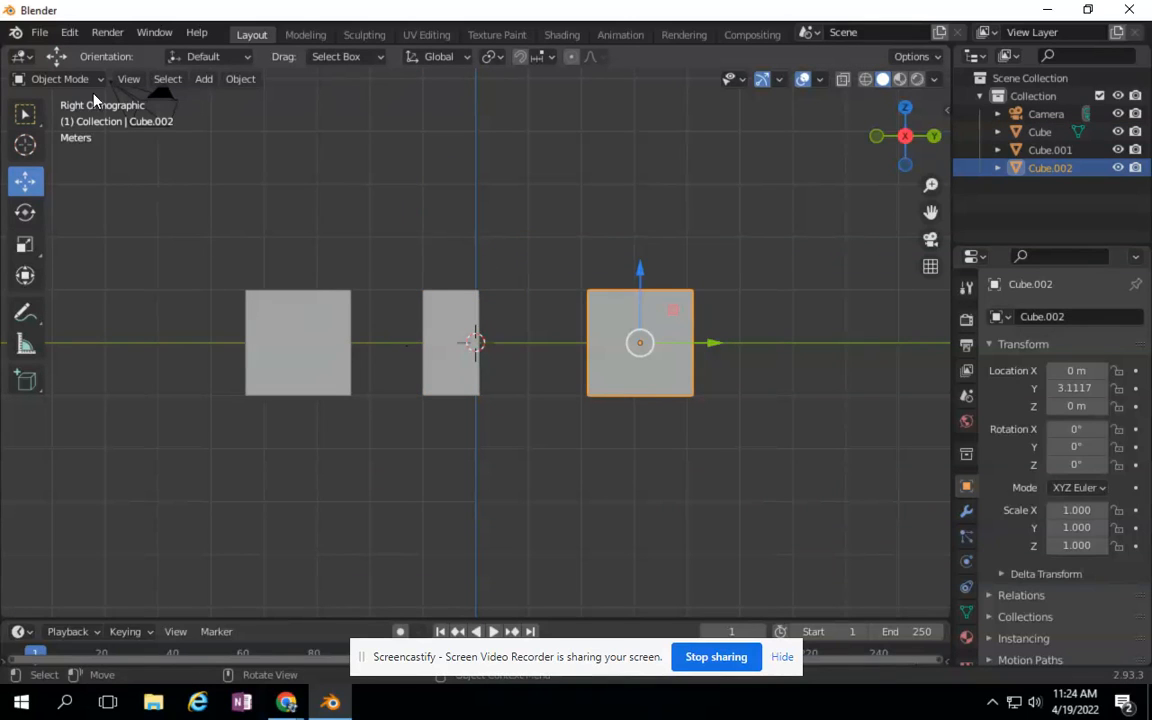
{"action": "left_click", "coordinate": [55, 79]}
{"action": "left_click", "coordinate": [65, 118]}
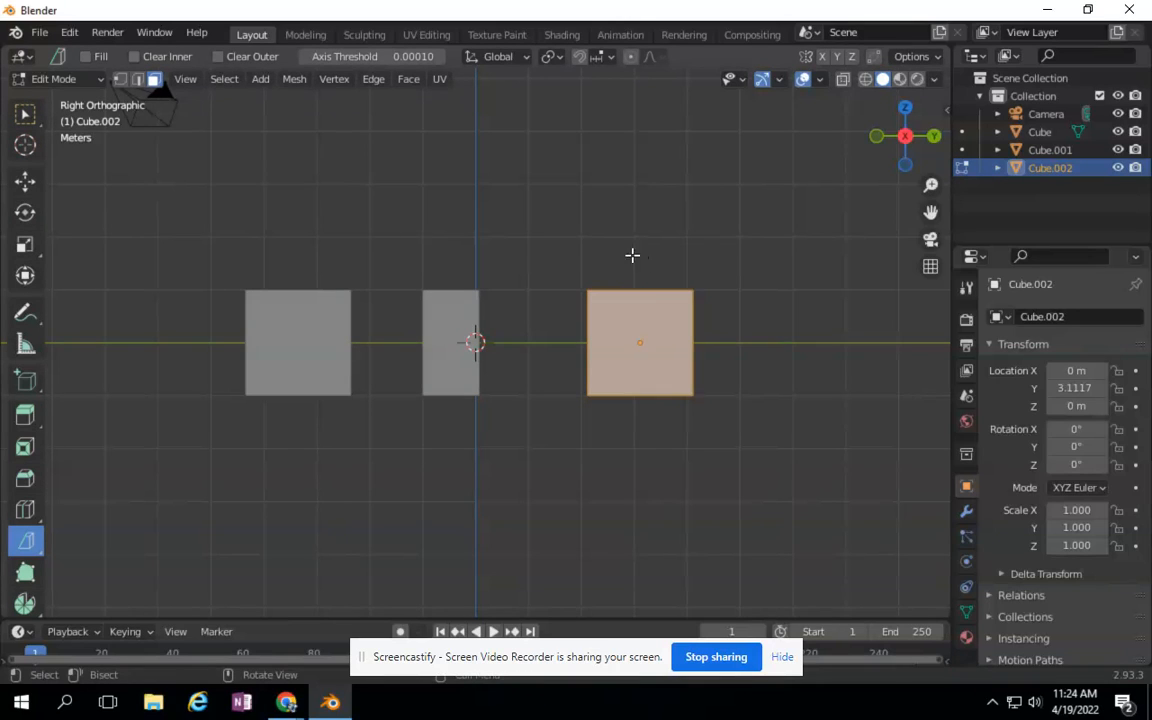
{"action": "left_click_drag", "start_coordinate": [638, 216], "coordinate": [636, 464]}
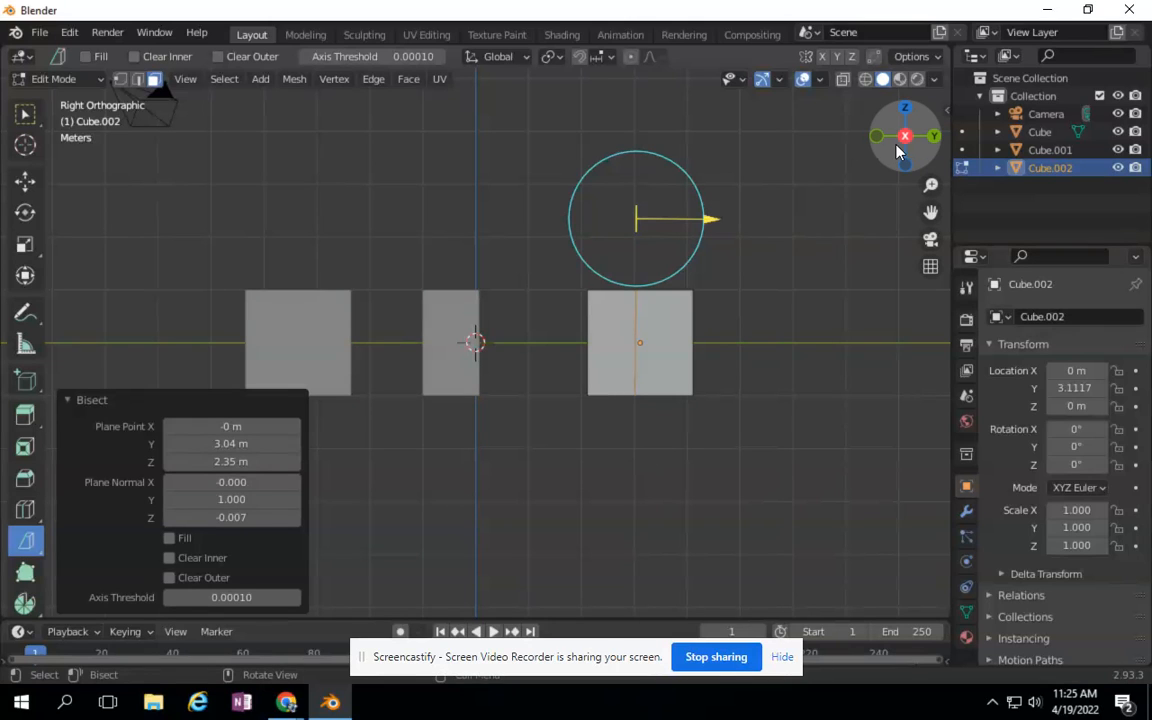
{"action": "left_click_drag", "start_coordinate": [905, 135], "coordinate": [709, 253]}
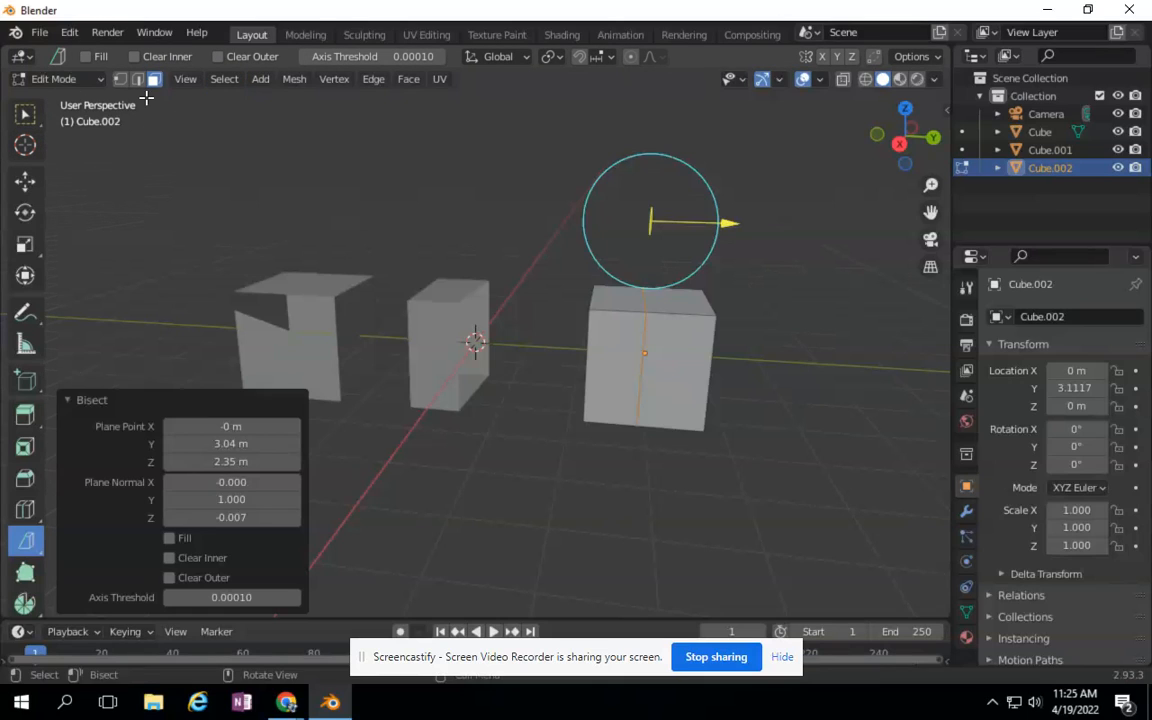
Try to select the faces of Cube.002's half on the positive Y side by picking them one by one
{"action": "left_click", "coordinate": [28, 117]}
{"action": "left_click", "coordinate": [678, 340]}
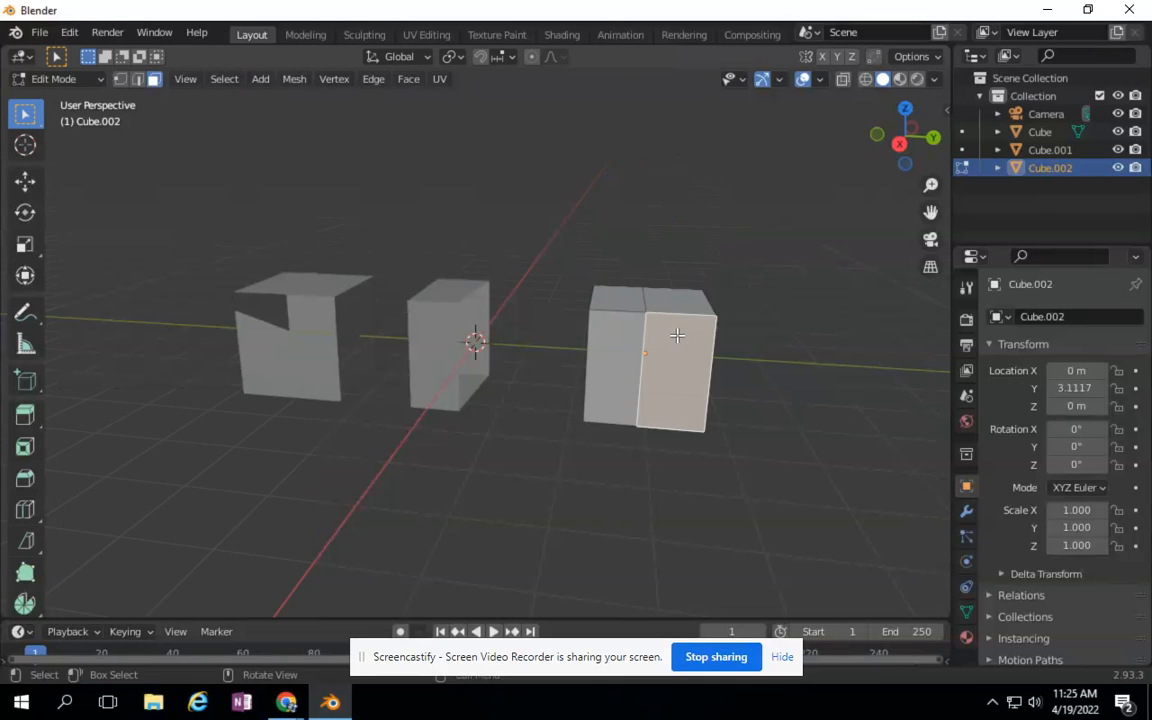
{"action": "left_click_drag", "start_coordinate": [900, 147], "coordinate": [784, 152]}
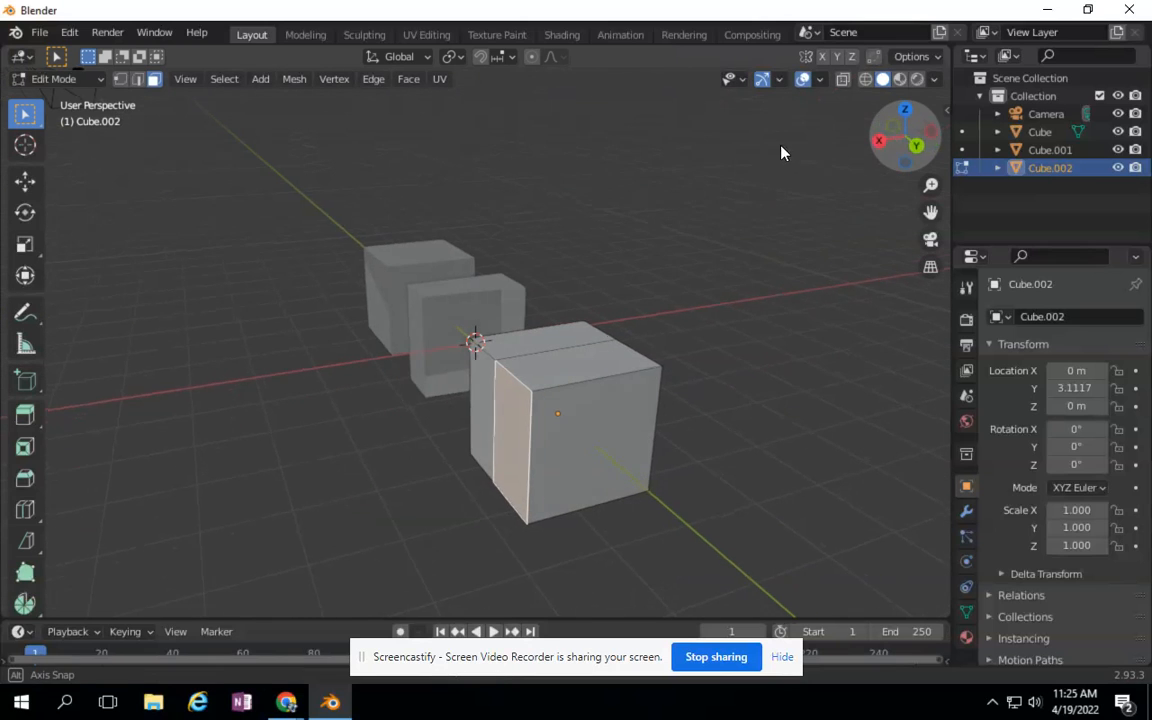
{"action": "left_click", "coordinate": [587, 418], "text": "ctrl"}
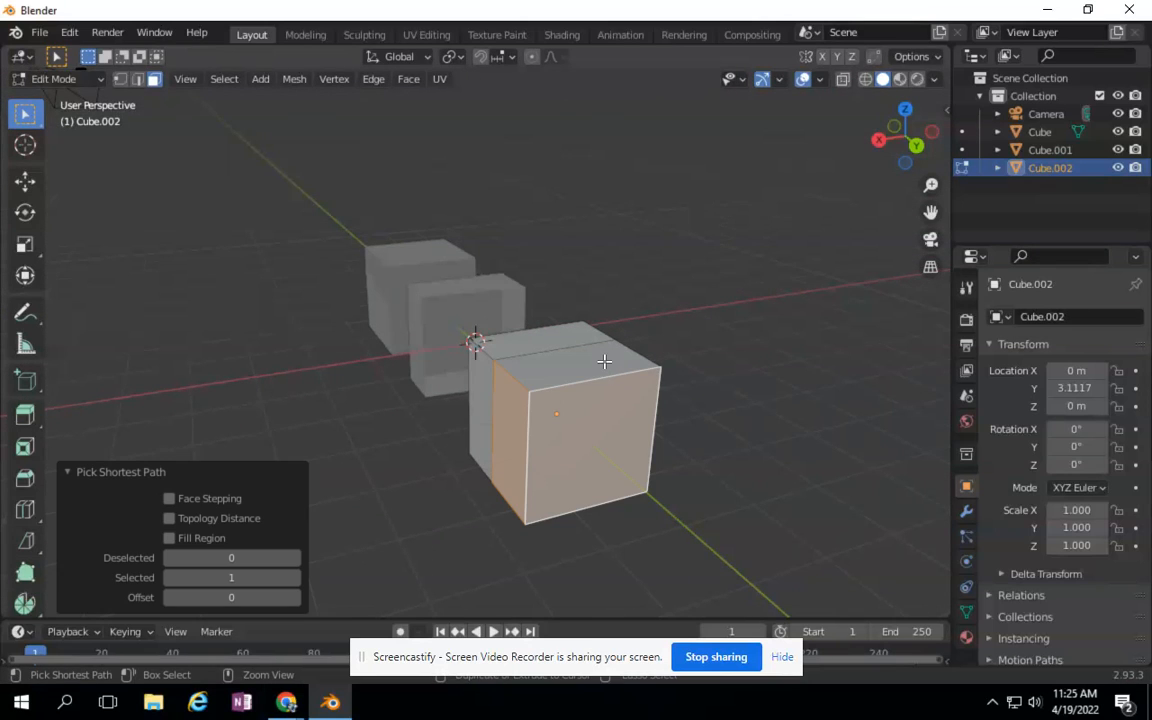
{"action": "left_click_drag", "start_coordinate": [916, 147], "coordinate": [680, 230]}
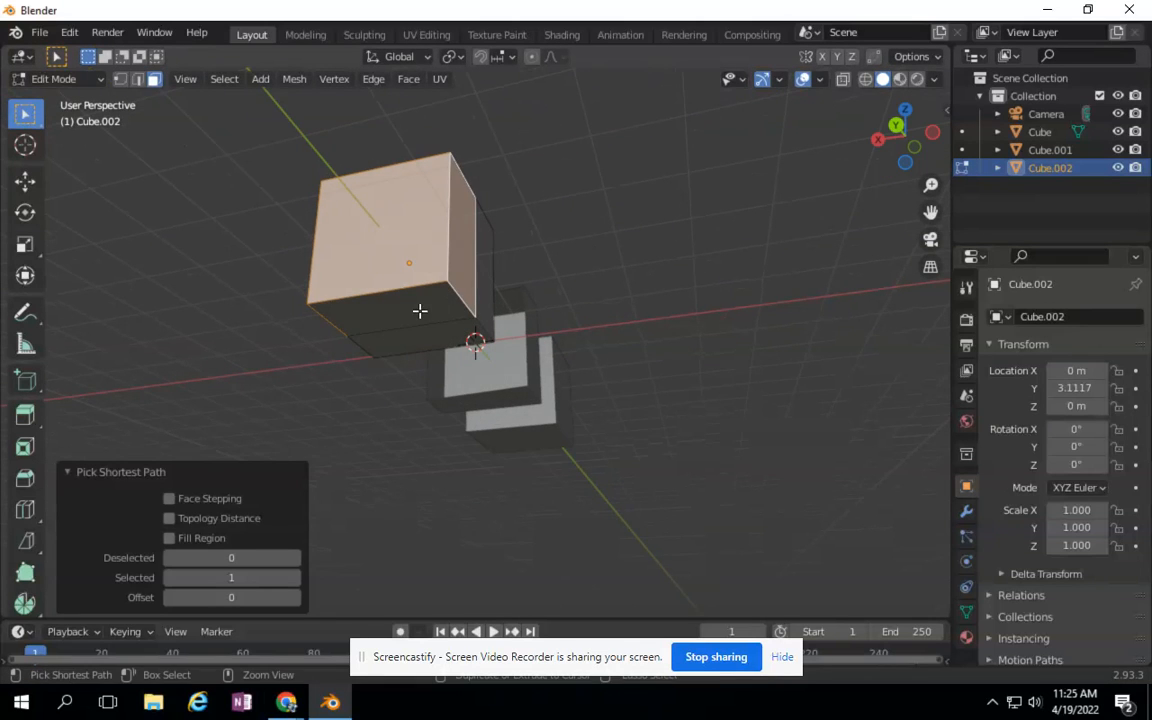
{"action": "left_click_drag", "start_coordinate": [897, 157], "coordinate": [303, 40]}
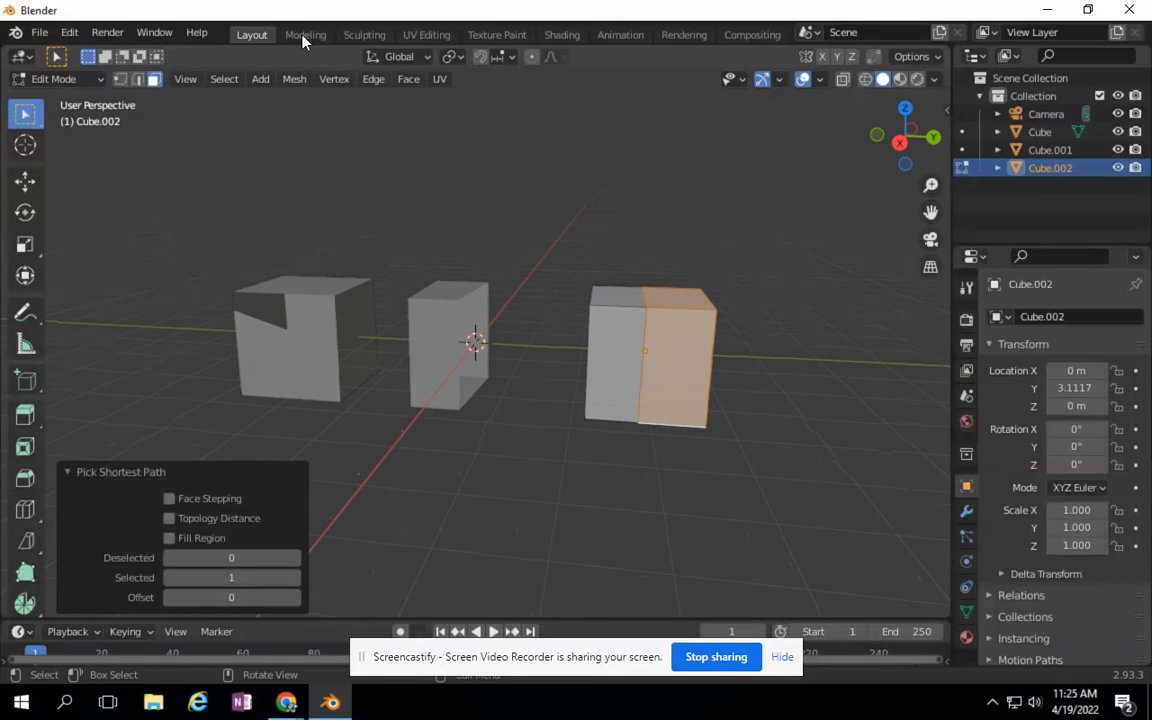
Circle-select the front, top and end faces of Cube.002's half on the positive Y side of the cut
{"action": "left_click", "coordinate": [225, 79]}
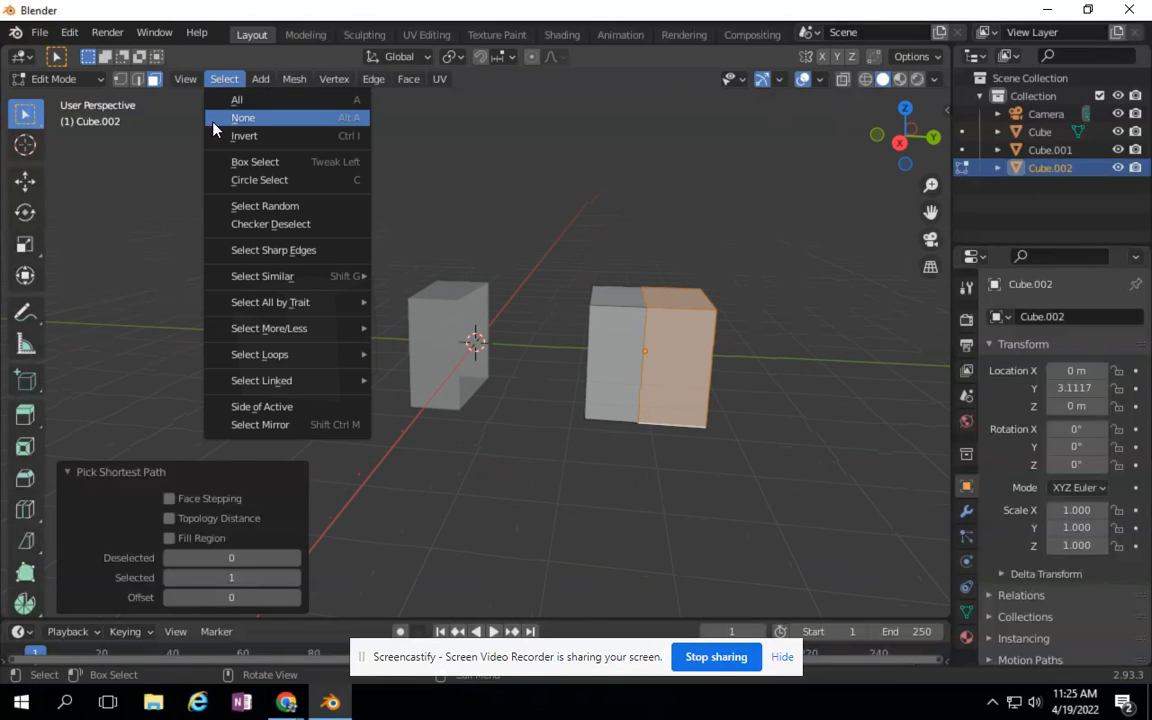
{"action": "left_click", "coordinate": [266, 180]}
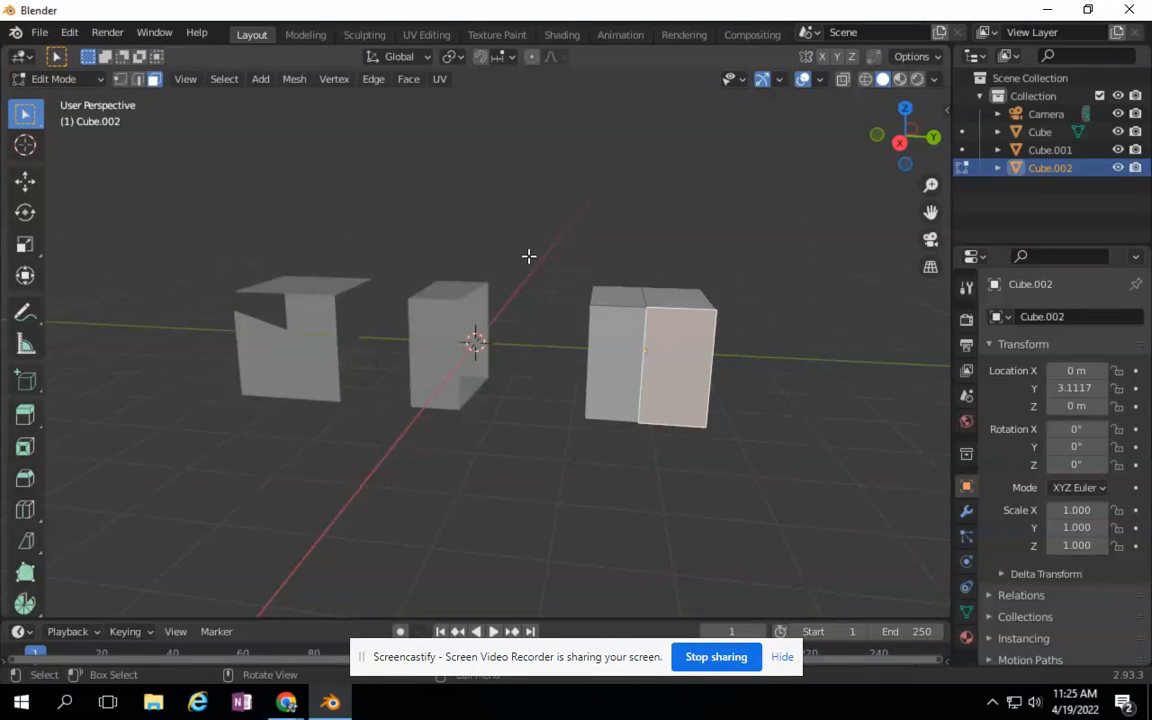
{"action": "left_click", "coordinate": [222, 82]}
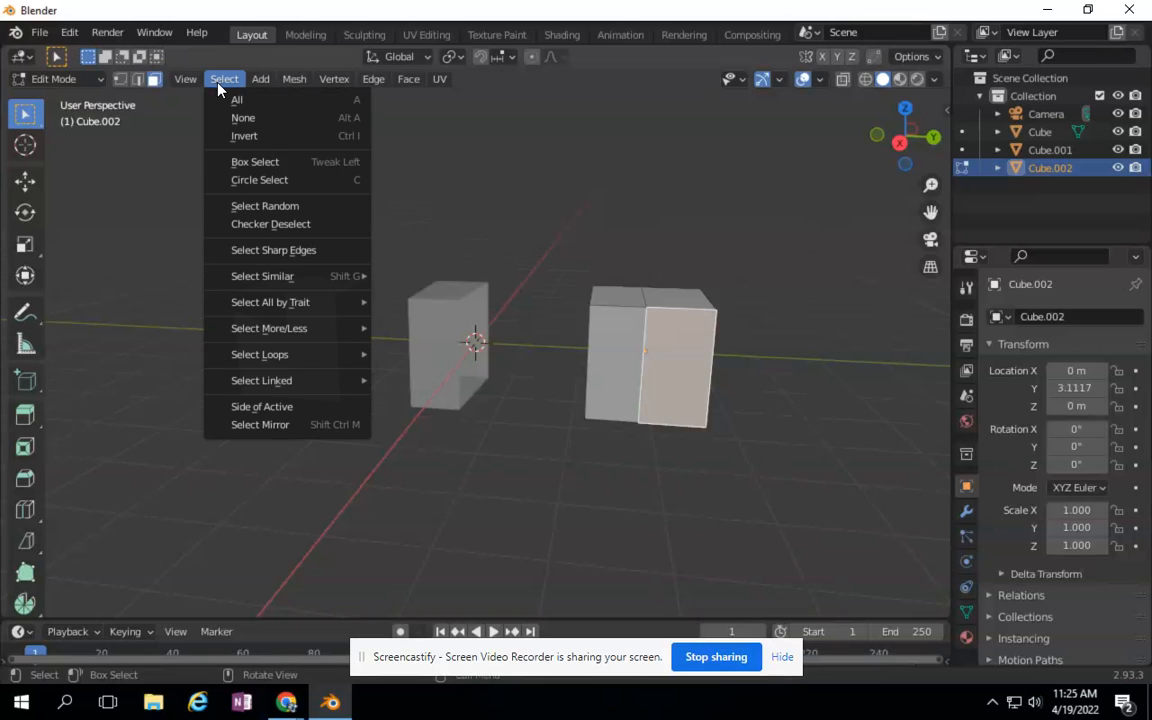
{"action": "left_click", "coordinate": [257, 180]}
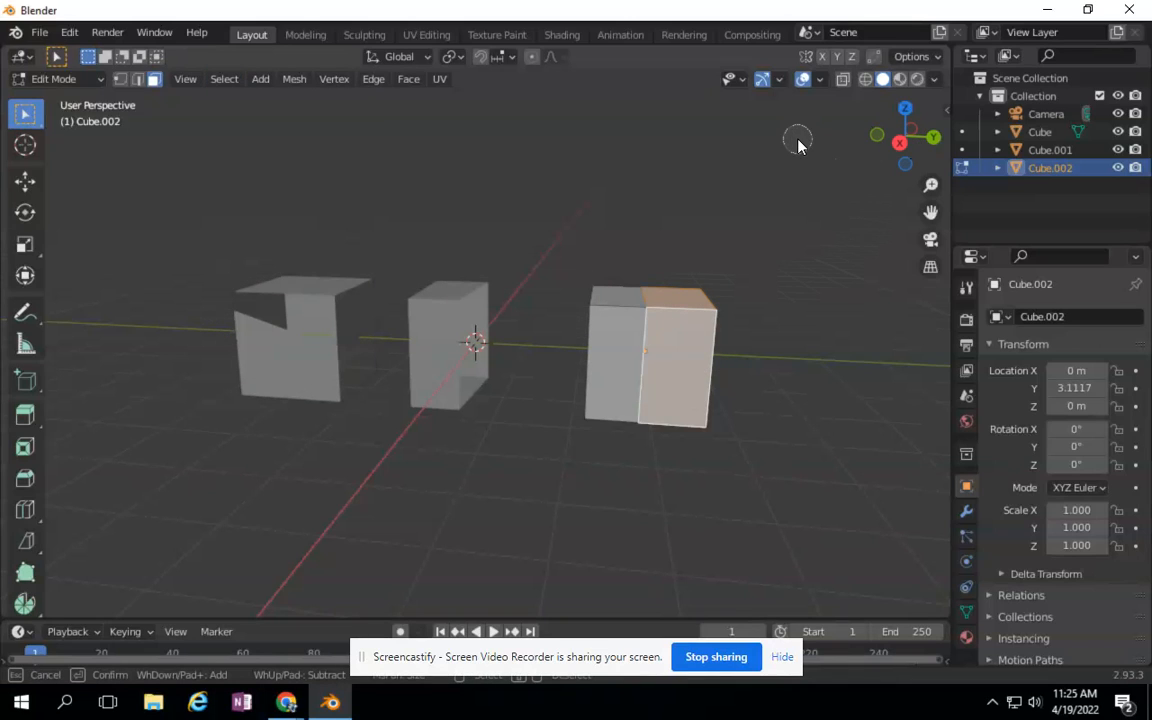
{"action": "key", "text": "Escape"}
{"action": "left_click_drag", "start_coordinate": [898, 142], "coordinate": [732, 139]}
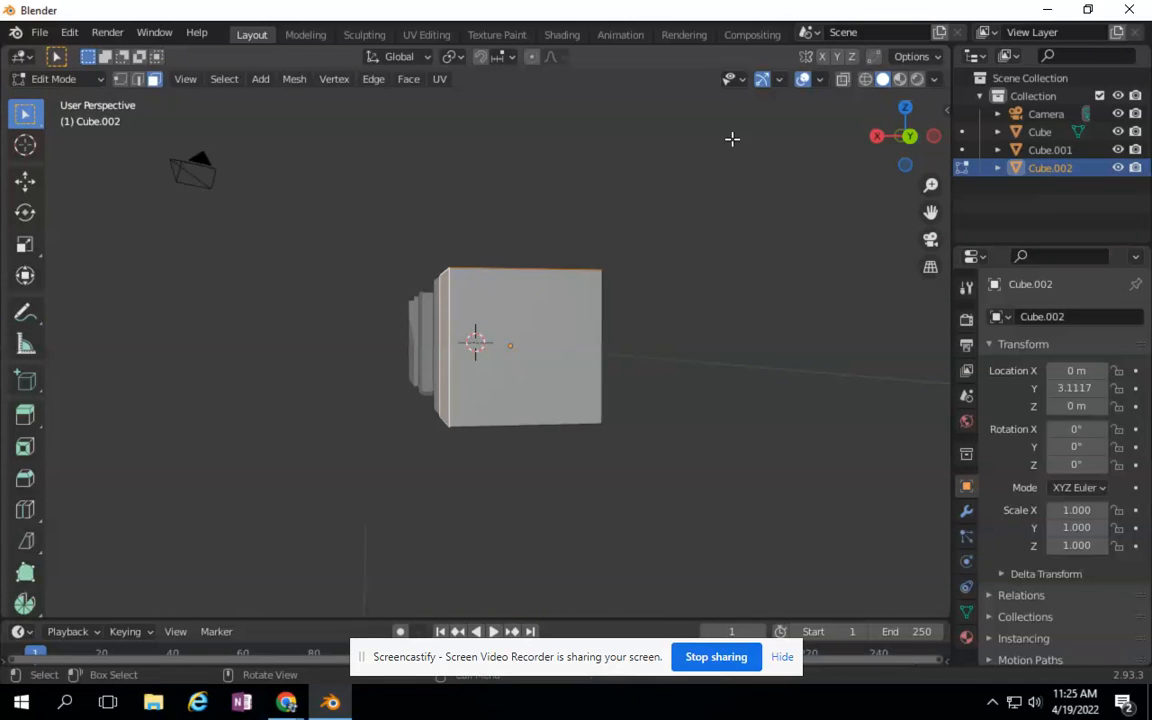
{"action": "left_click", "coordinate": [226, 82]}
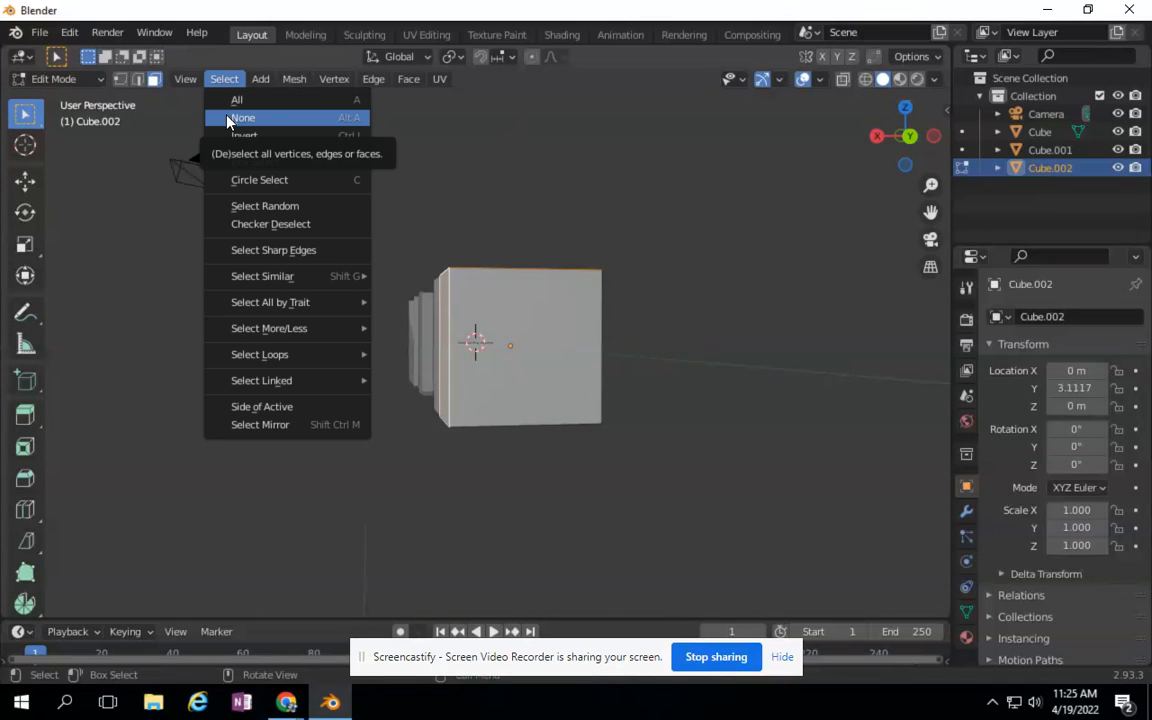
{"action": "left_click", "coordinate": [267, 182]}
{"action": "left_click_drag", "start_coordinate": [548, 288], "coordinate": [669, 266]}
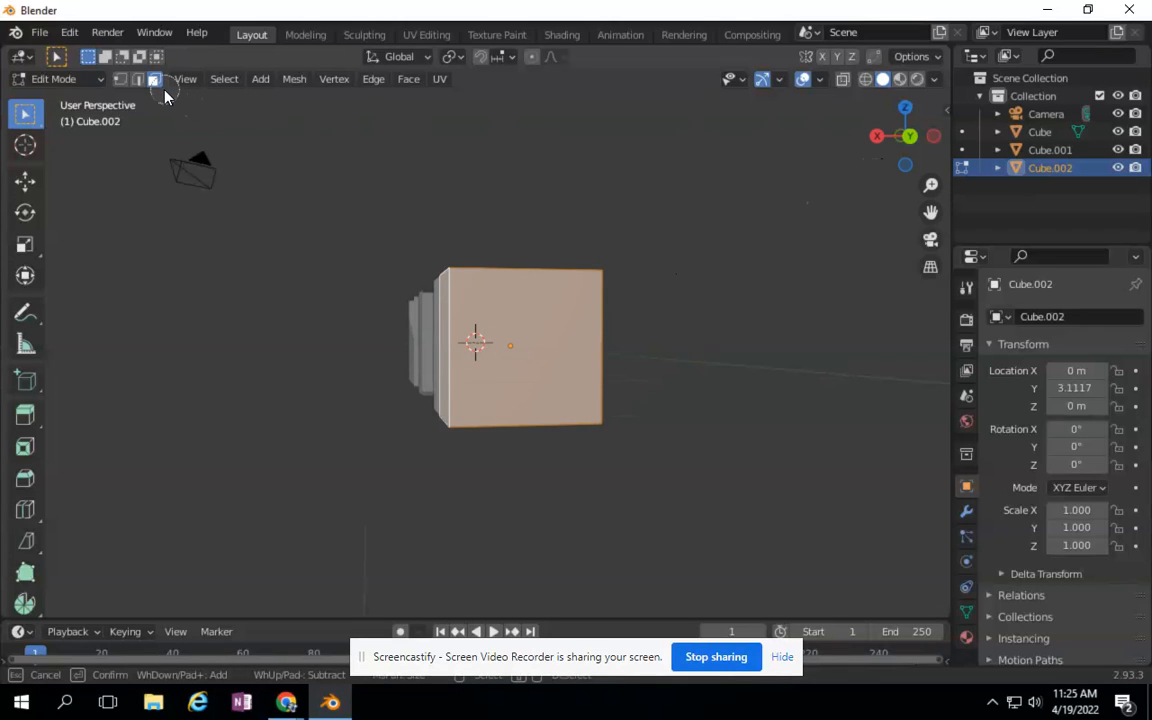
{"action": "right_click", "coordinate": [200, 170]}
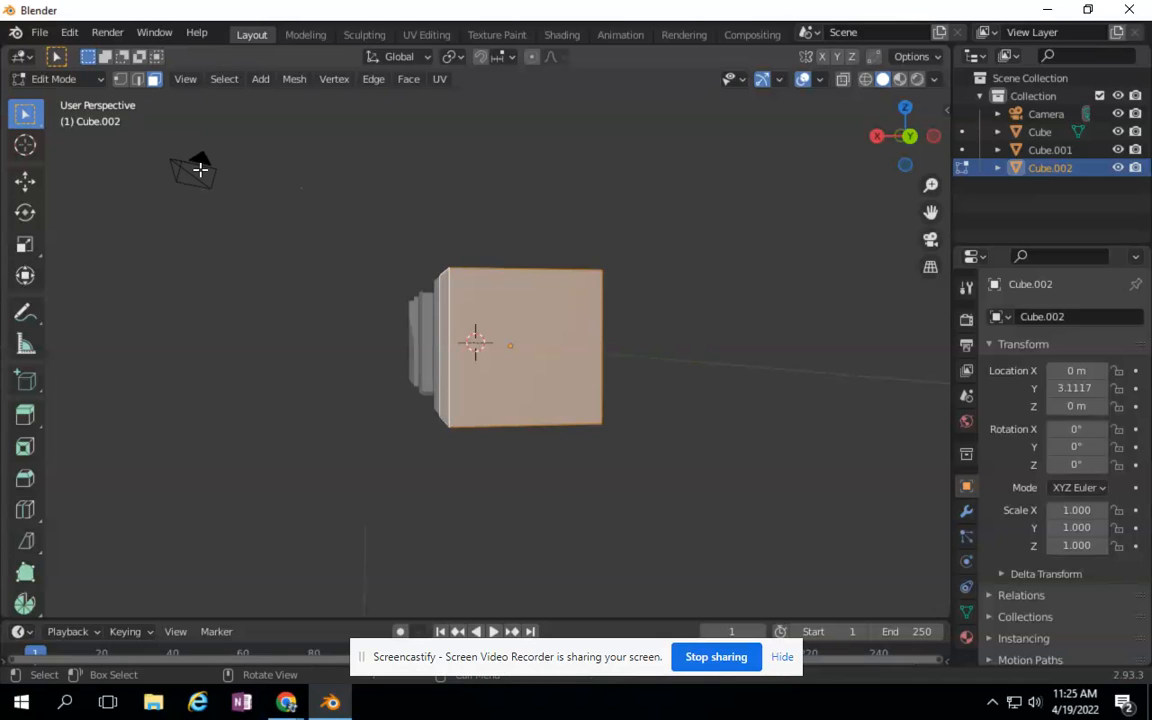
Add that half's bottom and rear faces to the selection and separate the selected faces into their own object
{"action": "left_click_drag", "start_coordinate": [905, 135], "coordinate": [608, 235]}
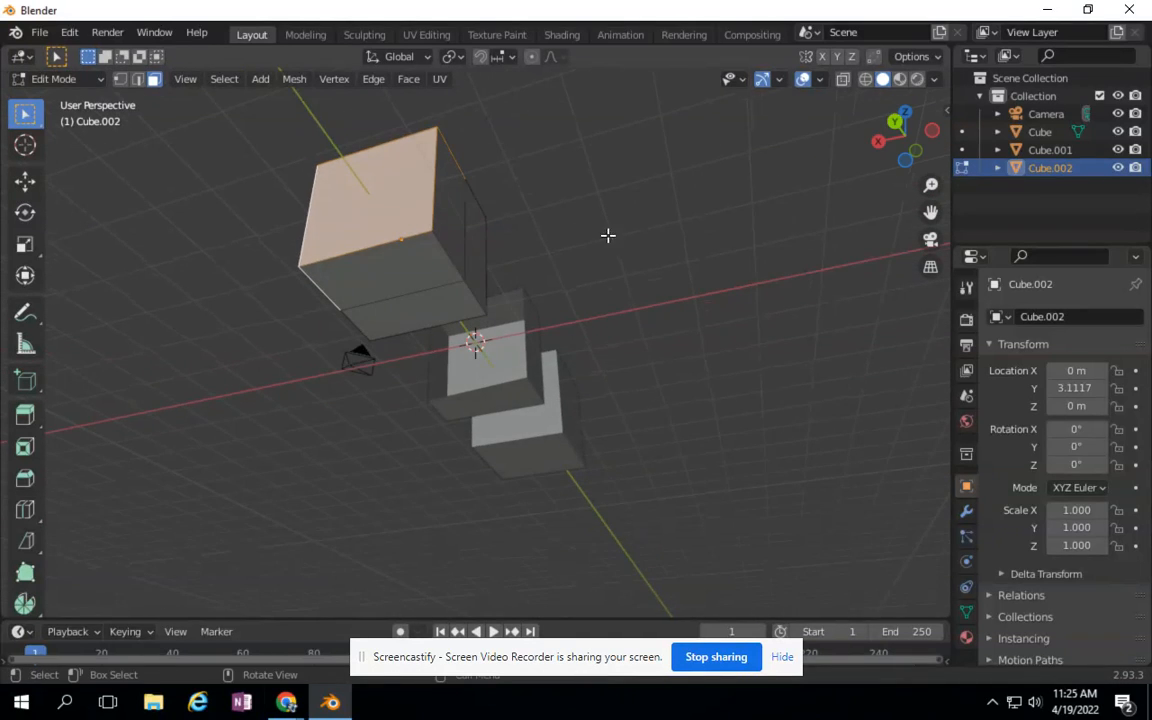
{"action": "left_click", "coordinate": [405, 273], "text": "ctrl"}
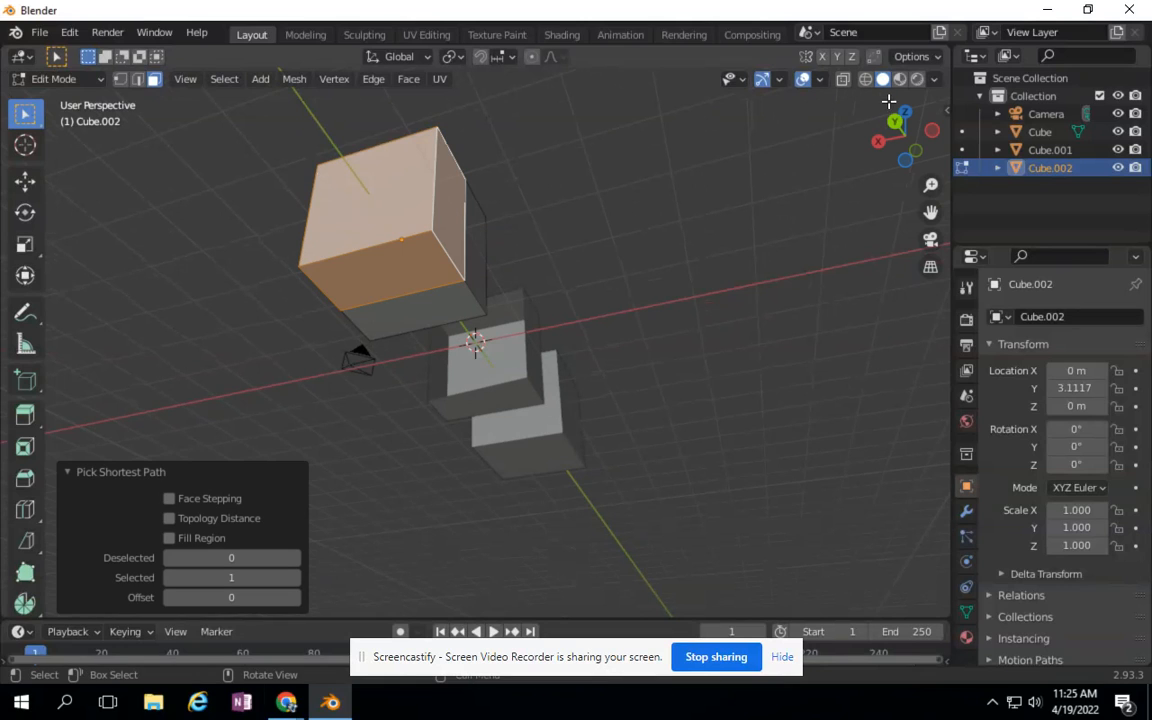
{"action": "left_click_drag", "start_coordinate": [882, 160], "coordinate": [125, 204]}
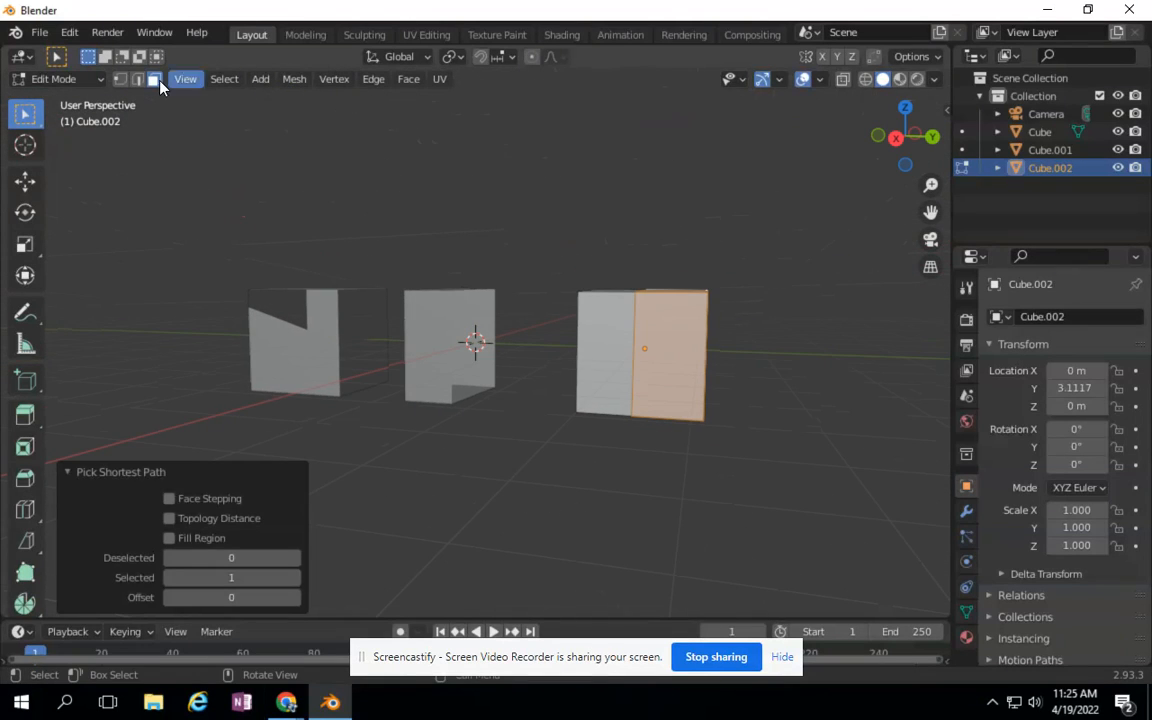
{"action": "right_click", "coordinate": [659, 335]}
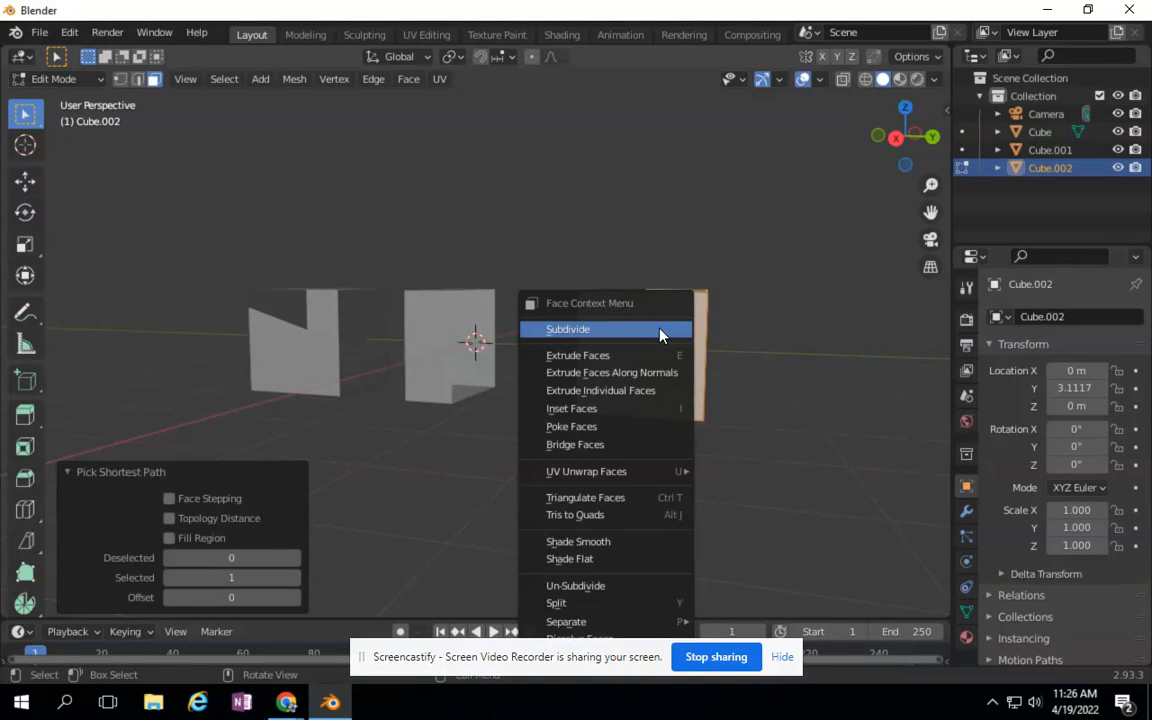
{"action": "mouse_move", "coordinate": [567, 622]}
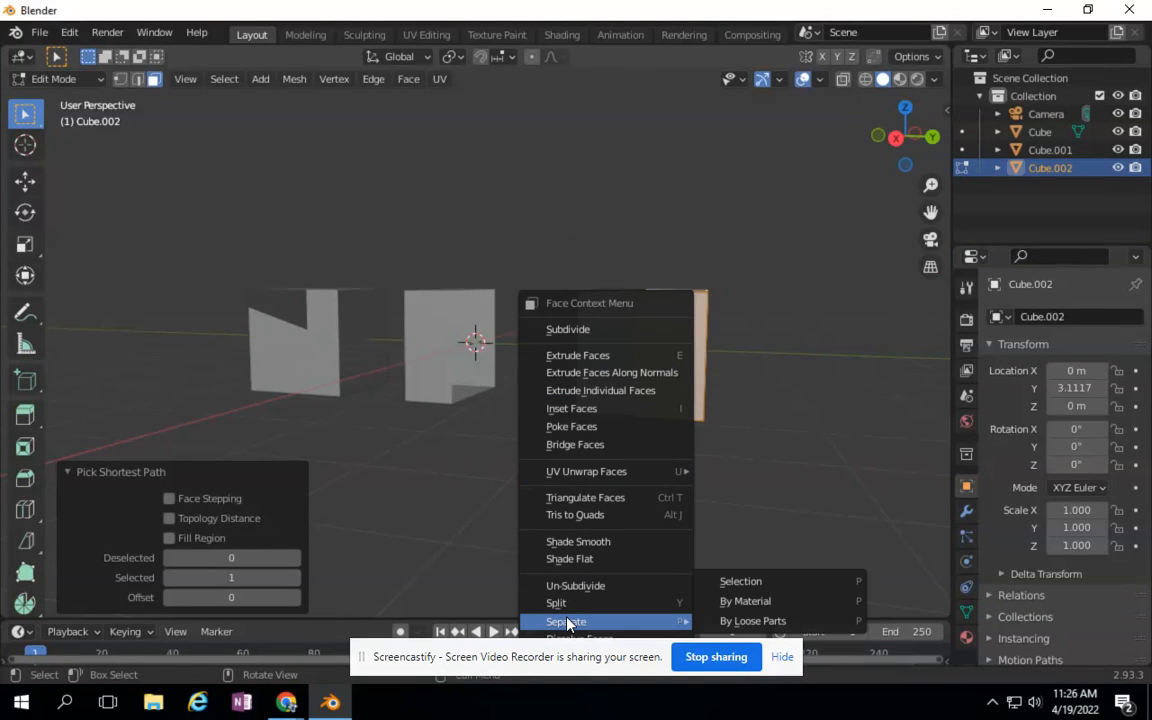
{"action": "left_click", "coordinate": [749, 582]}
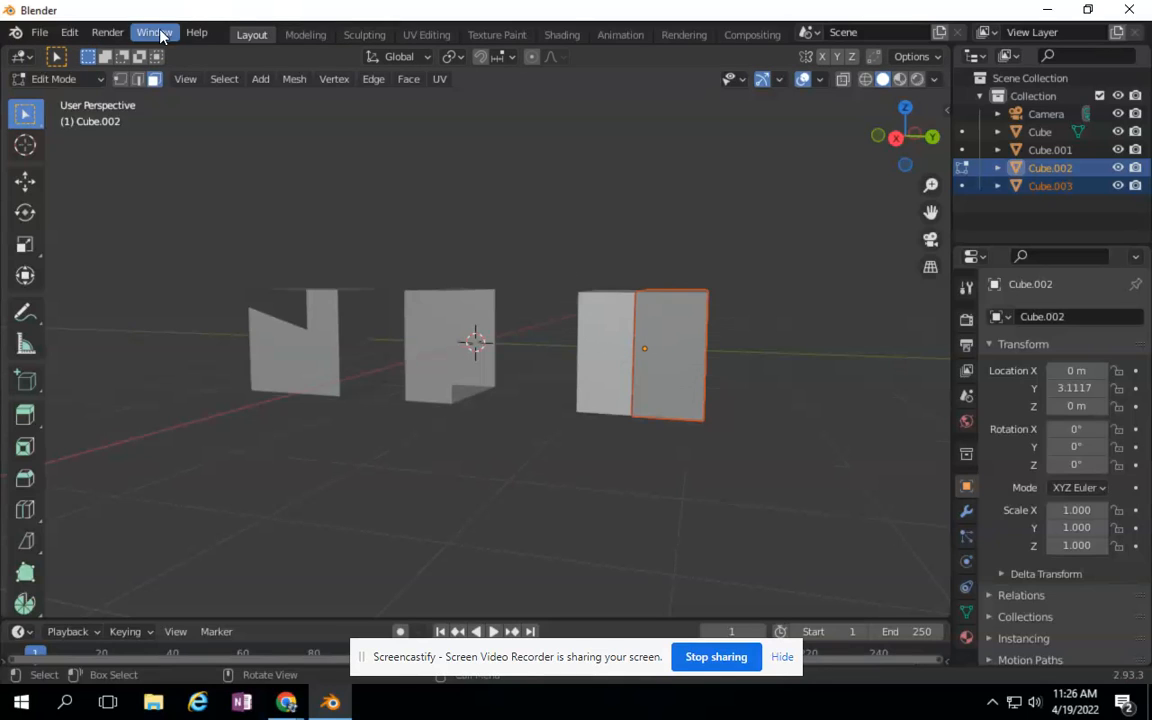
Return to Object Mode and move the separated half along Y away from the other half, to a Y location of about 3.2 m
{"action": "left_click", "coordinate": [50, 76]}
{"action": "left_click", "coordinate": [62, 101]}
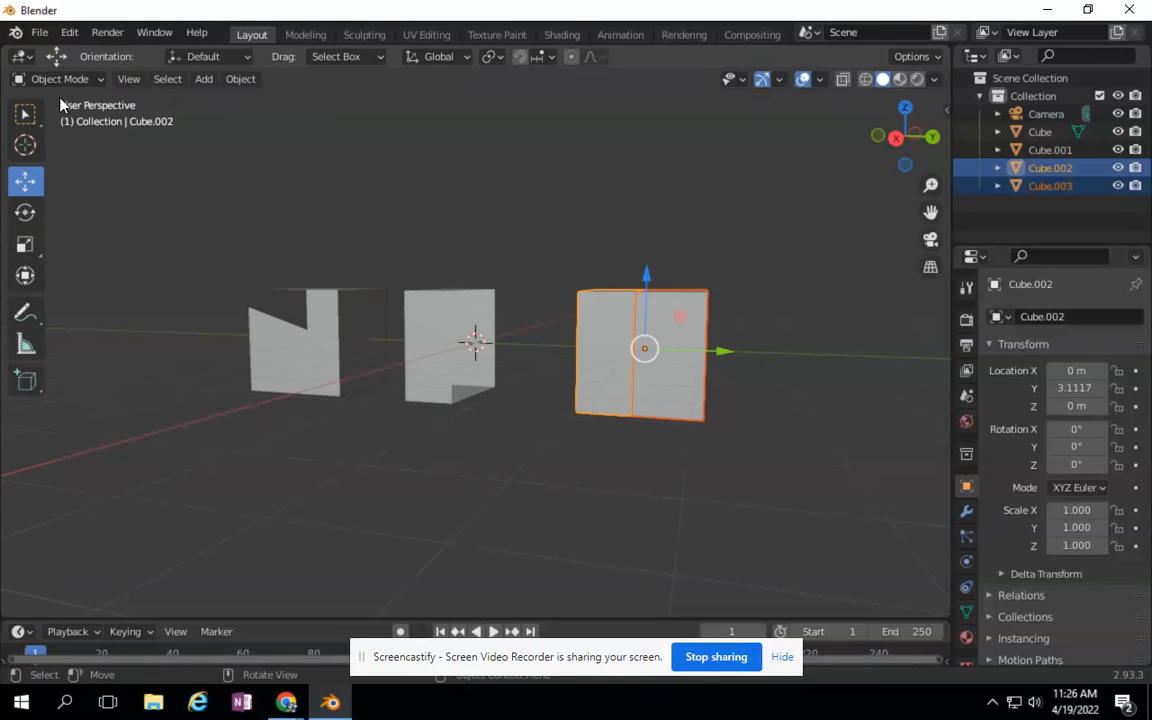
{"action": "mouse_move", "coordinate": [724, 355]}
{"action": "left_mouse_down"}
{"action": "mouse_move", "coordinate": [805, 355]}
{"action": "mouse_move", "coordinate": [658, 345]}
{"action": "mouse_move", "coordinate": [742, 356]}
{"action": "left_mouse_up"}
{"action": "left_click", "coordinate": [612, 352]}
{"action": "left_click_drag", "start_coordinate": [905, 137], "coordinate": [948, 162]}
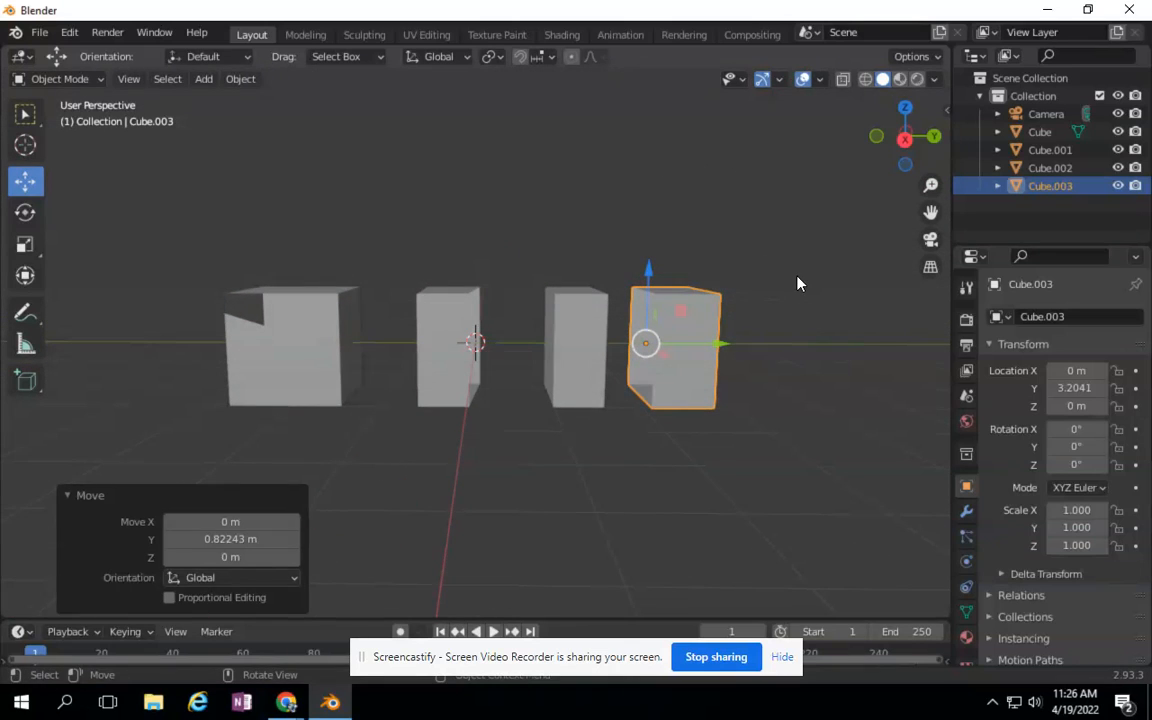